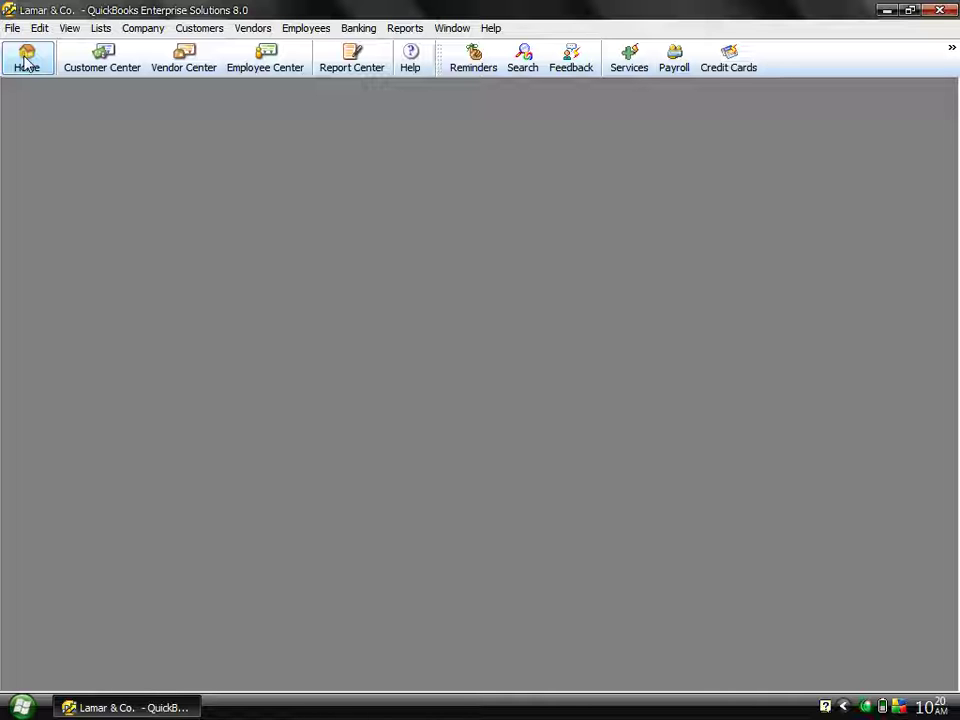
- Open the home page and check the account balances of UBL Current and Cash on Hand
left_click(26, 62)
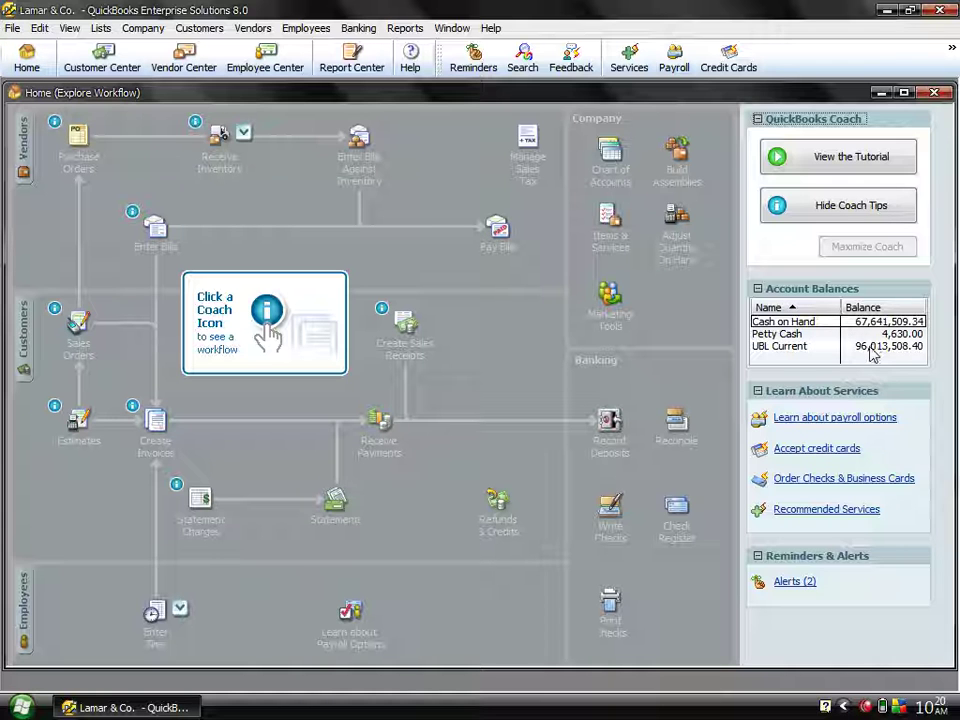
left_click(872, 349)
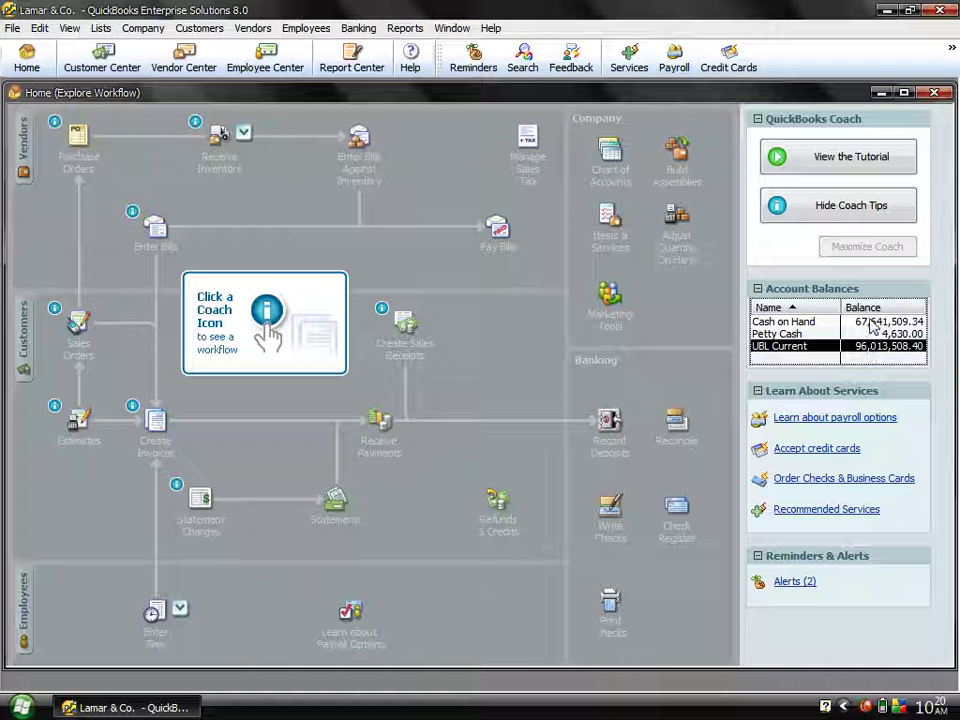
left_click(871, 323)
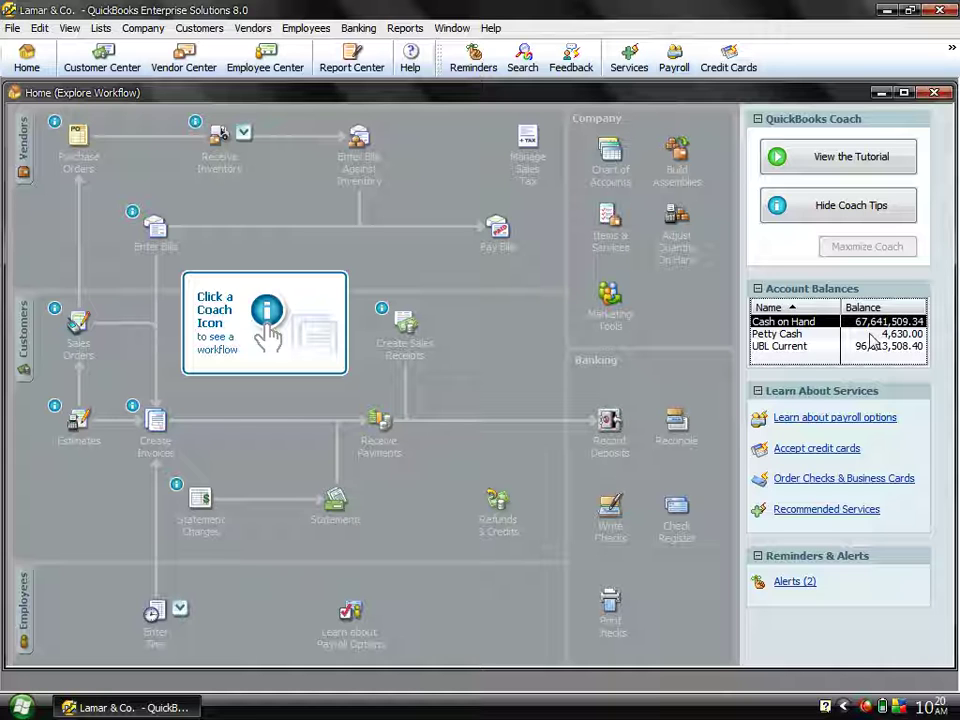
left_click(797, 348)
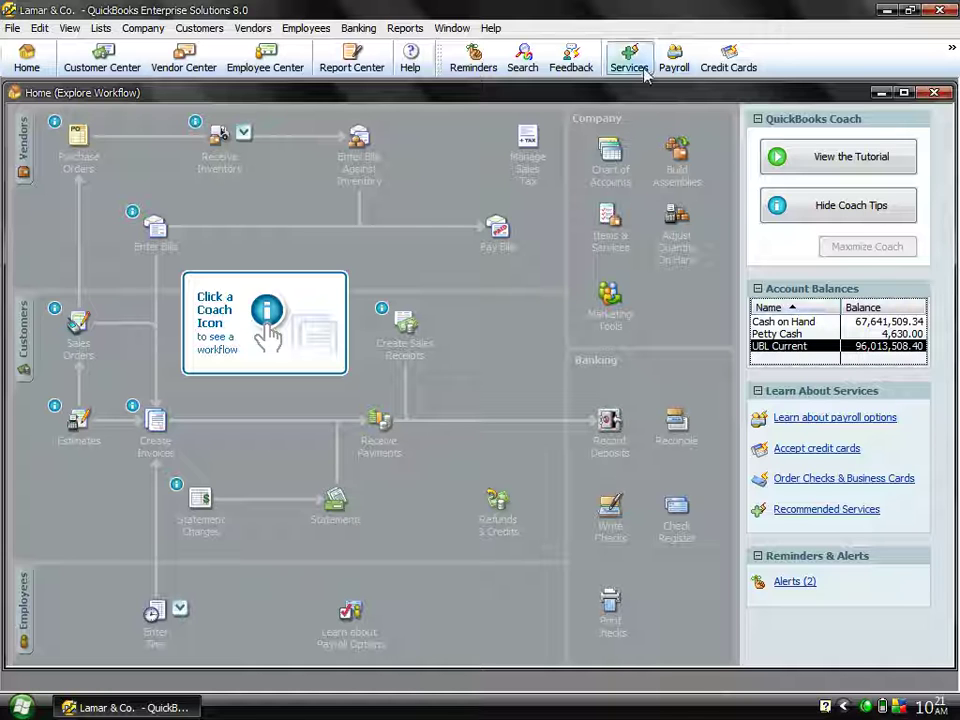
- Run the Trial Balance report for all dates
left_click(350, 29)
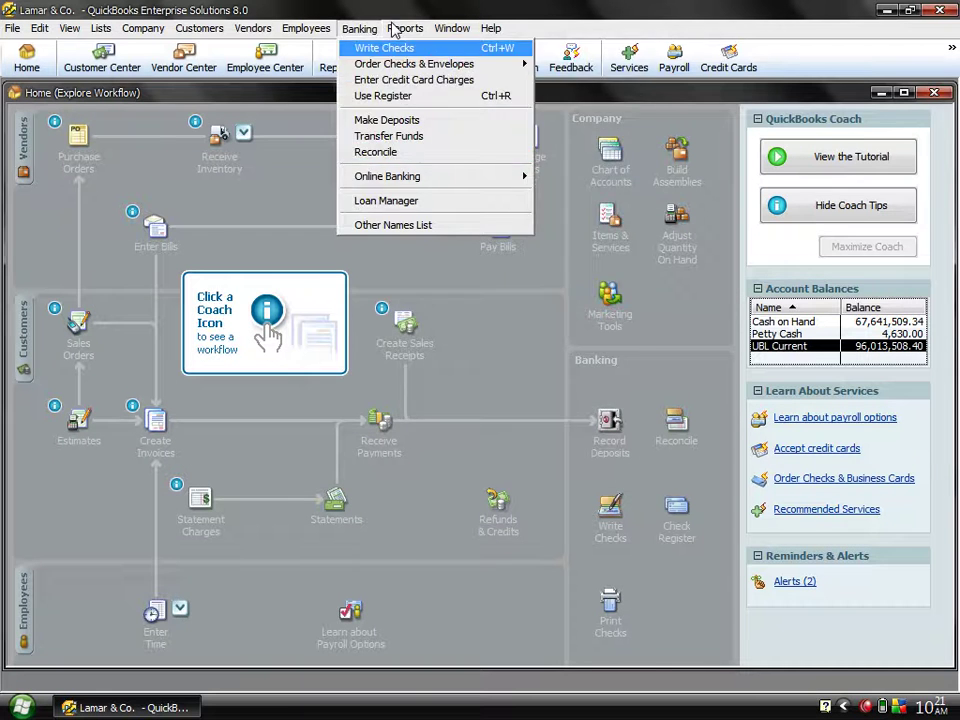
mouse_move(402, 28)
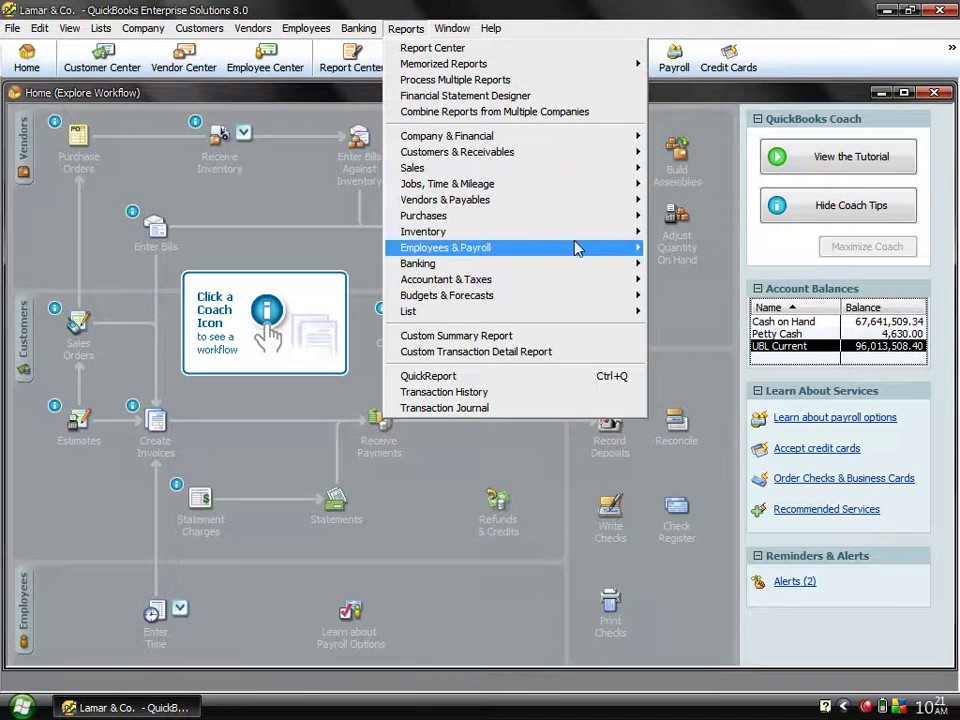
mouse_move(575, 248)
mouse_move(615, 281)
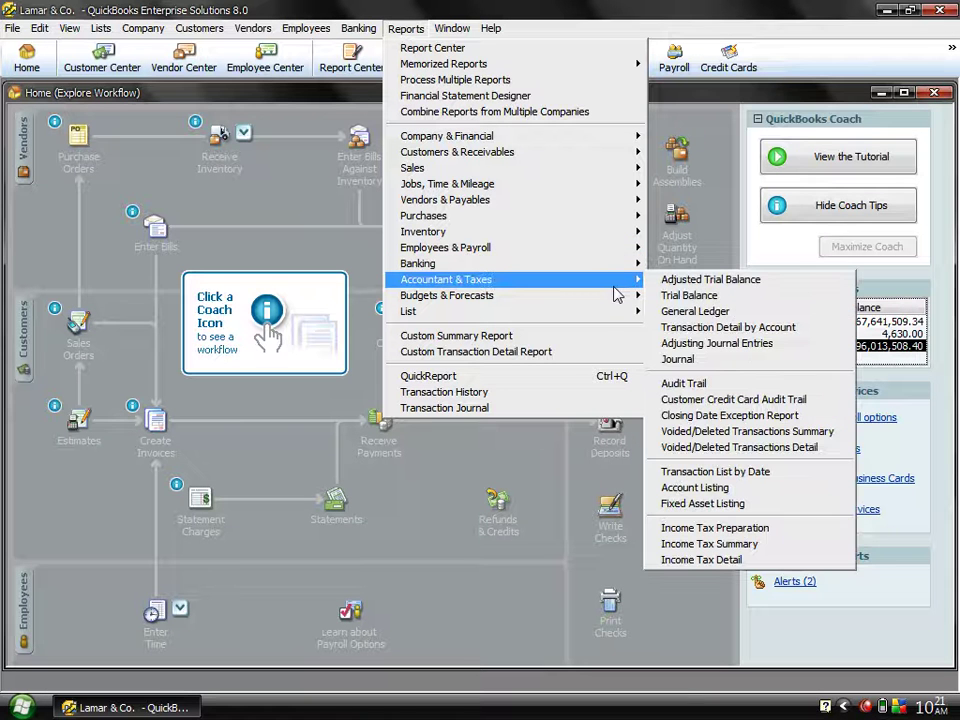
left_click(670, 300)
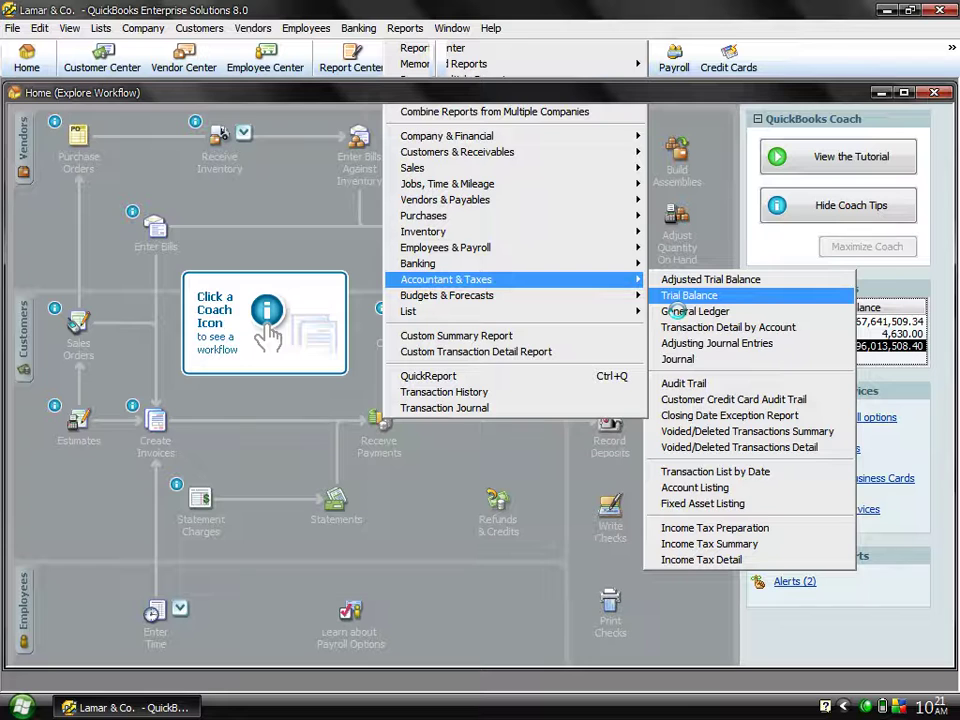
key("a")
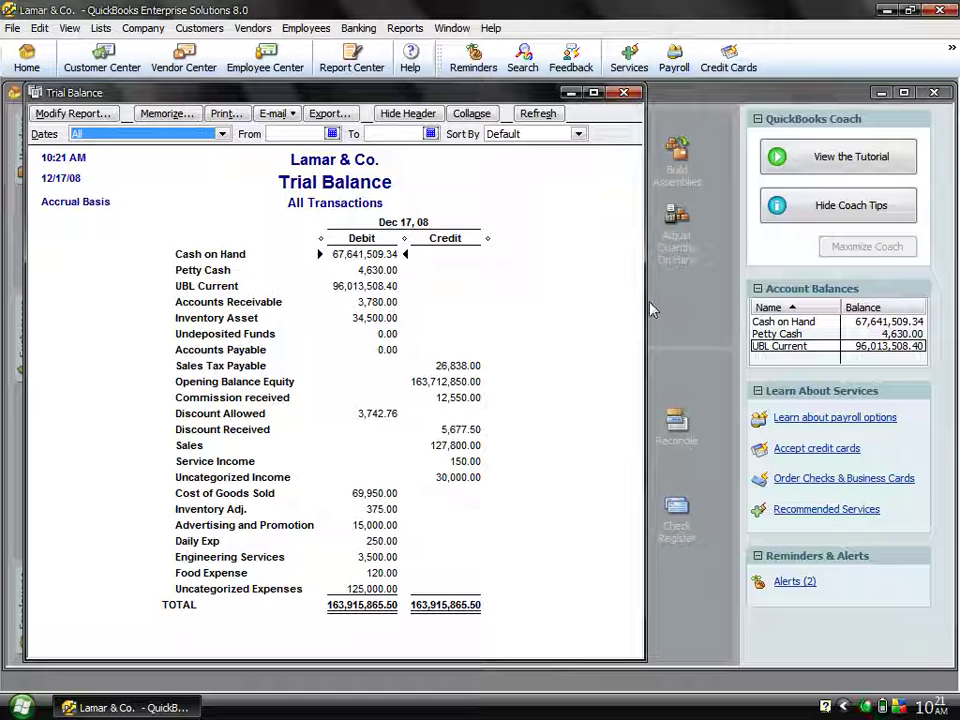
- Open the UBL Current transaction report for all dates, and narrow and reposition its window beside the home page's account balances to examine the amounts
double_click(366, 287)
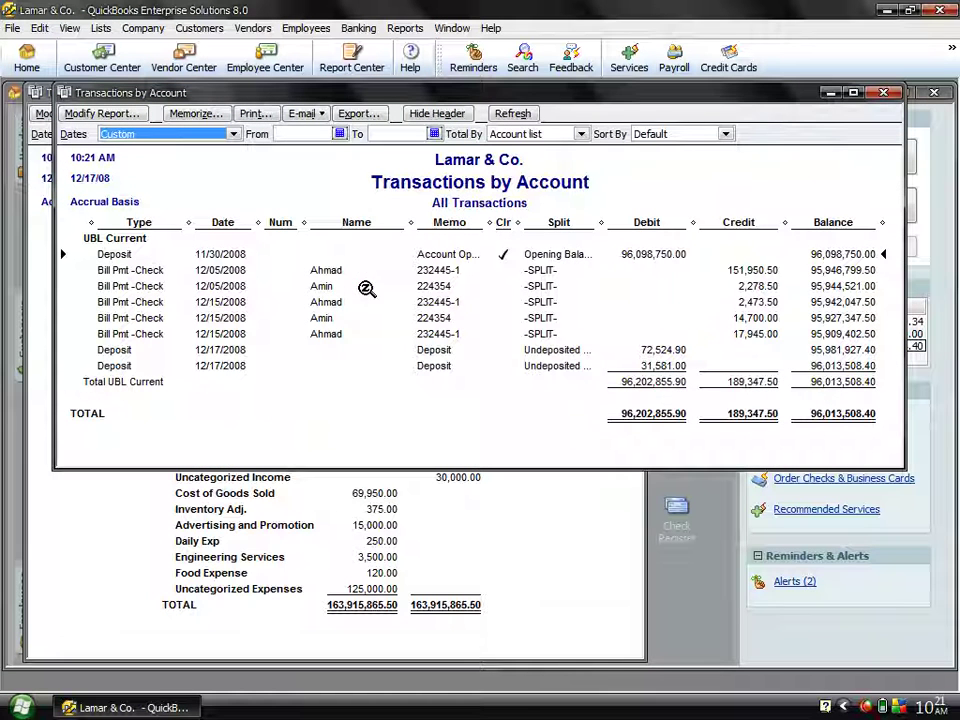
key("a")
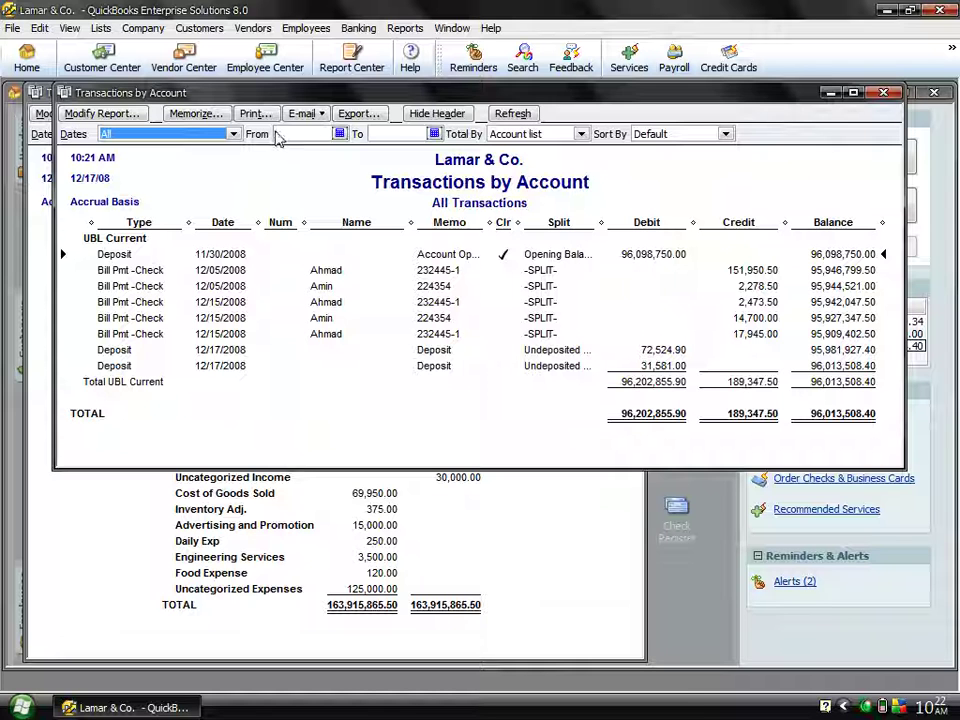
left_click_drag(215, 96, 76, 140)
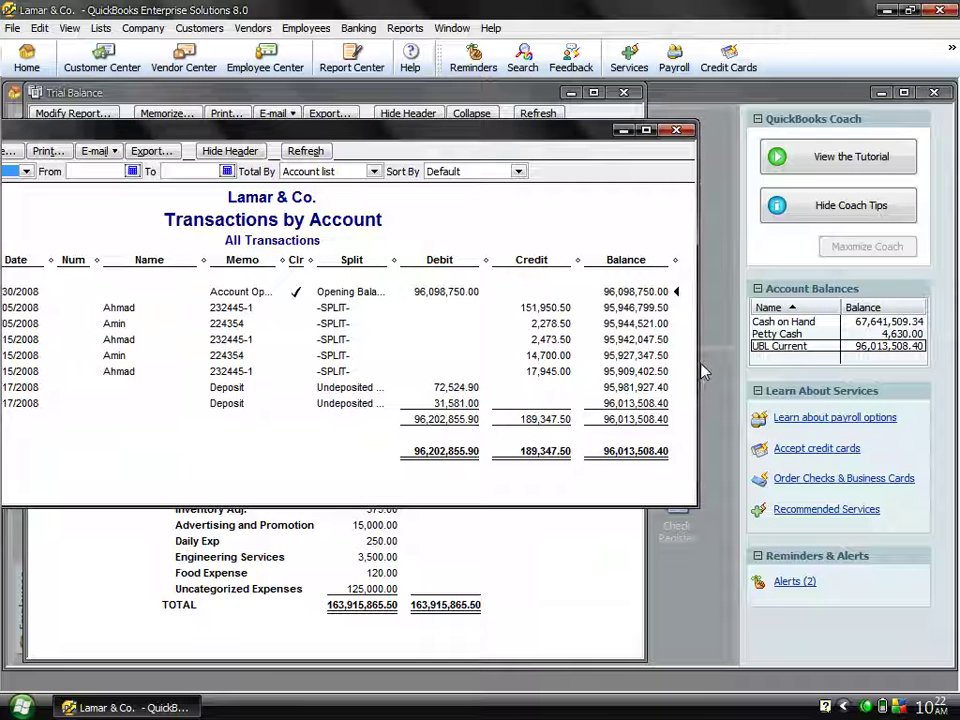
left_click_drag(700, 364, 310, 358)
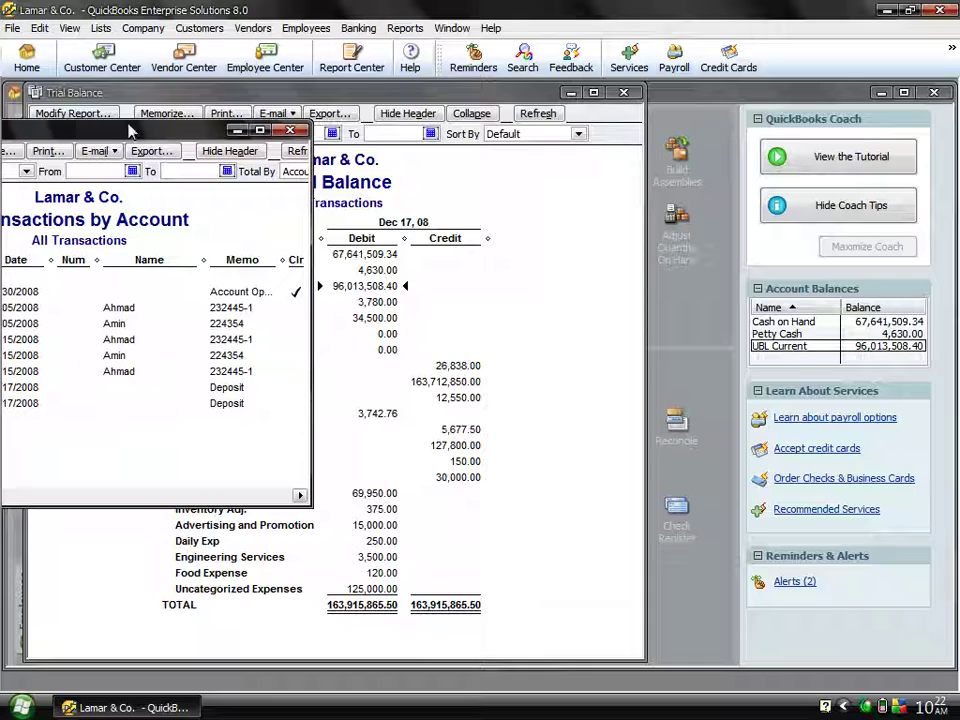
left_click_drag(100, 133, 441, 313)
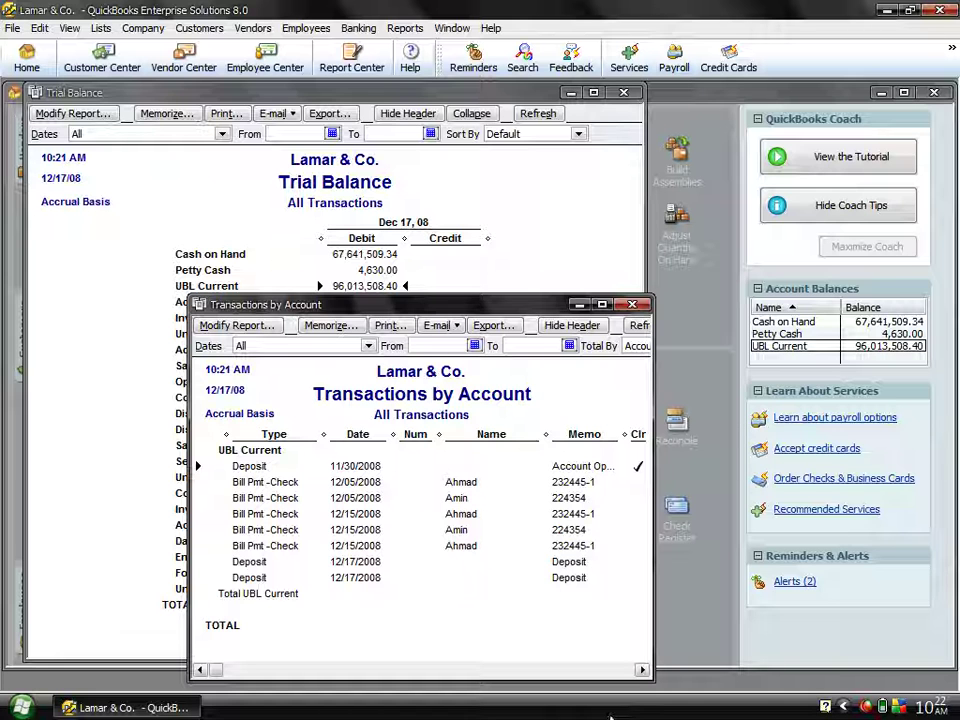
left_click(642, 669)
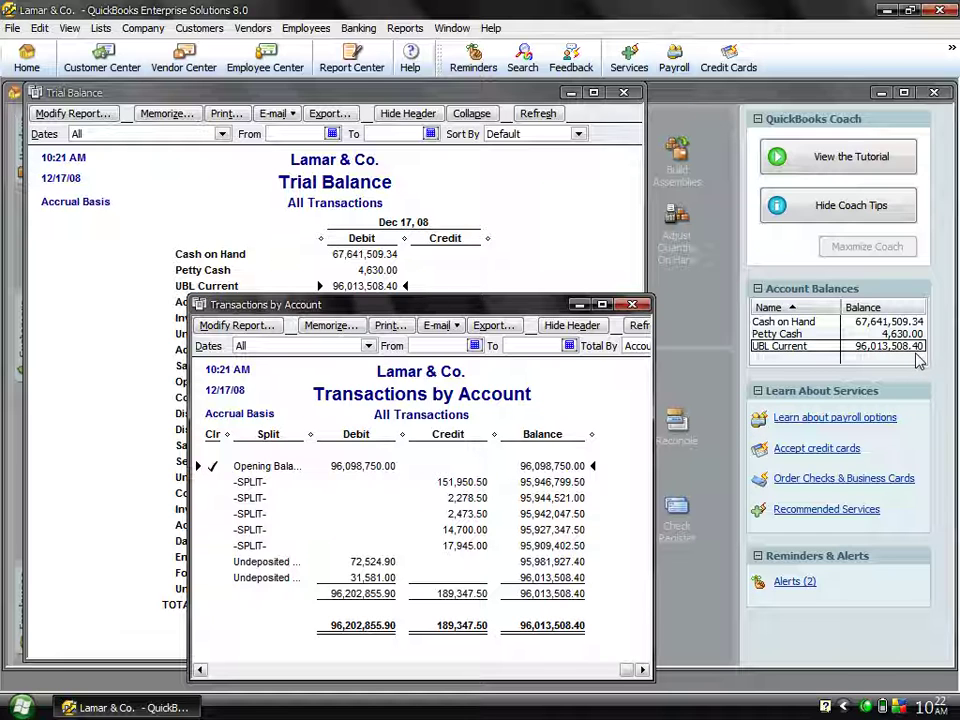
- Start a bank reconciliation for the UBL Current account
left_click(358, 28)
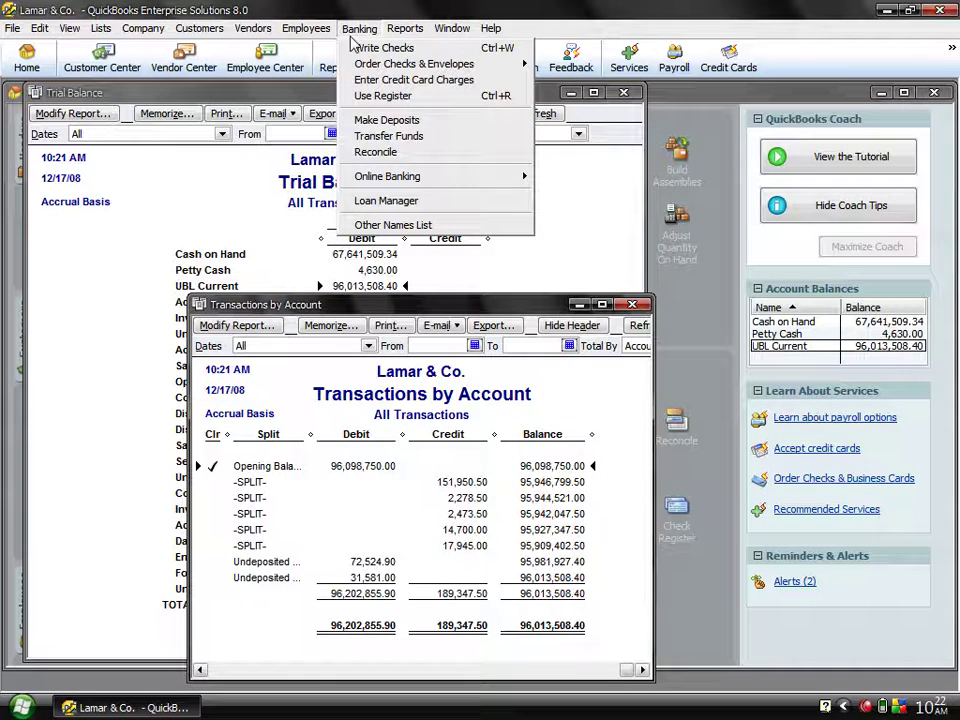
left_click(388, 152)
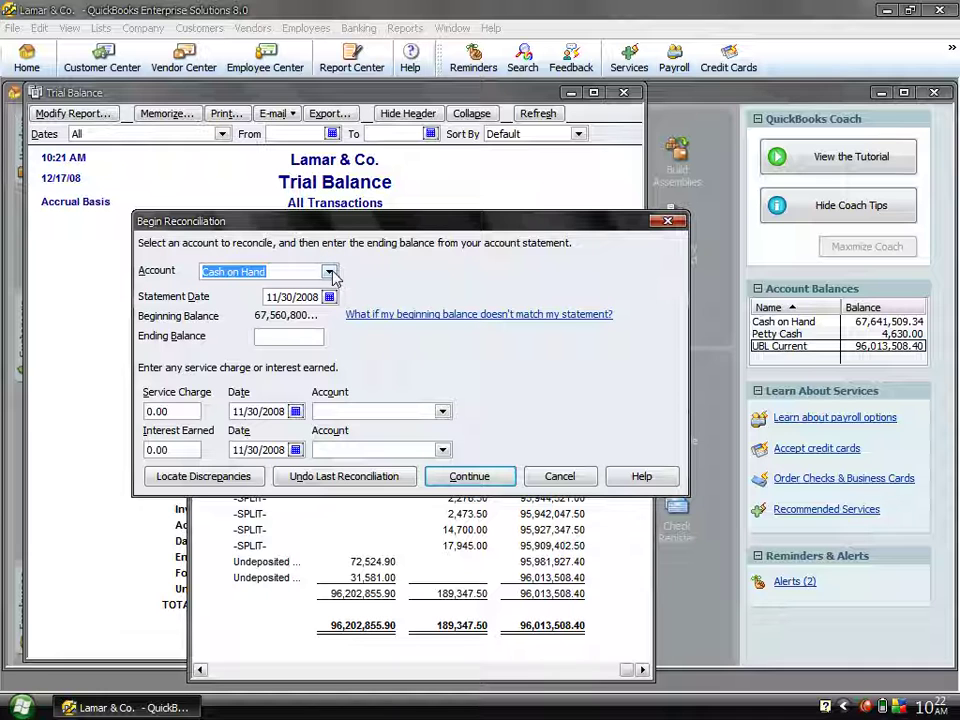
left_click(330, 272)
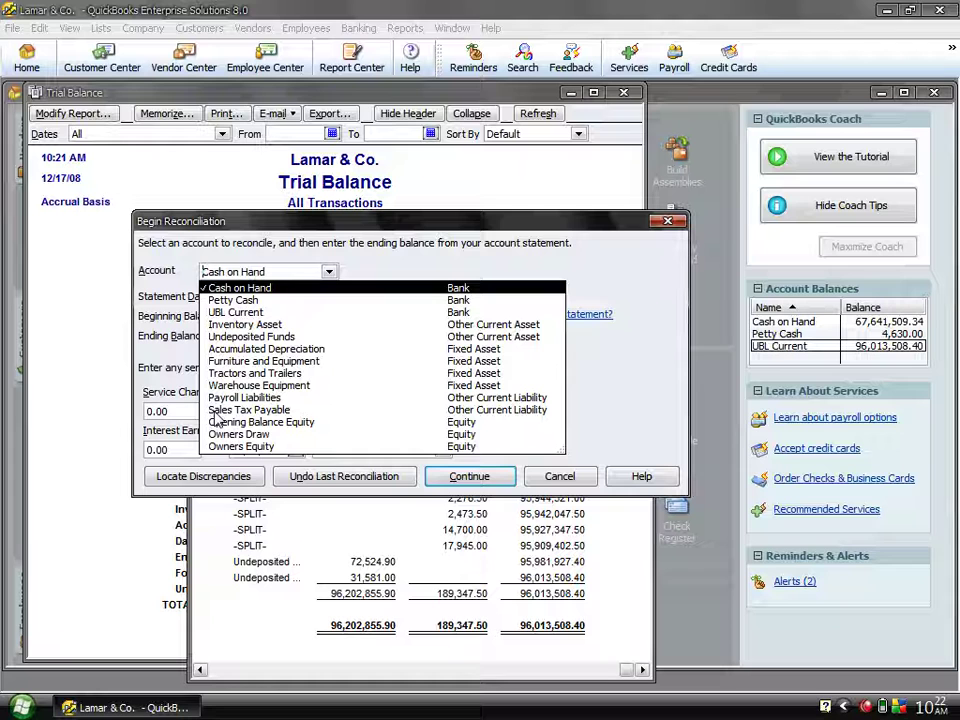
left_click(214, 313)
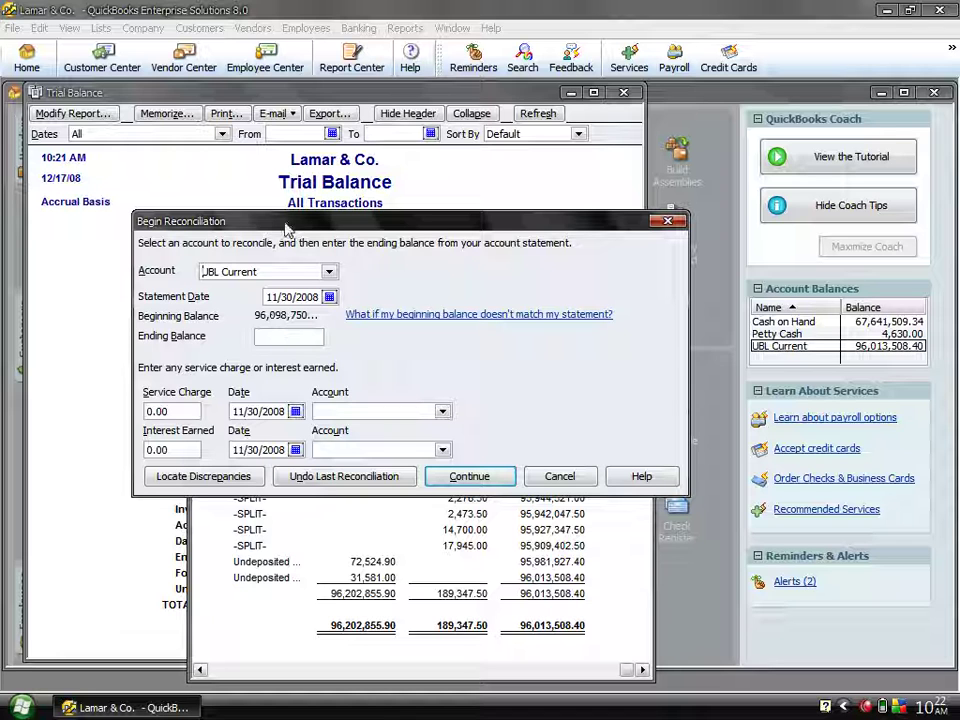
left_click_drag(285, 232, 288, 496)
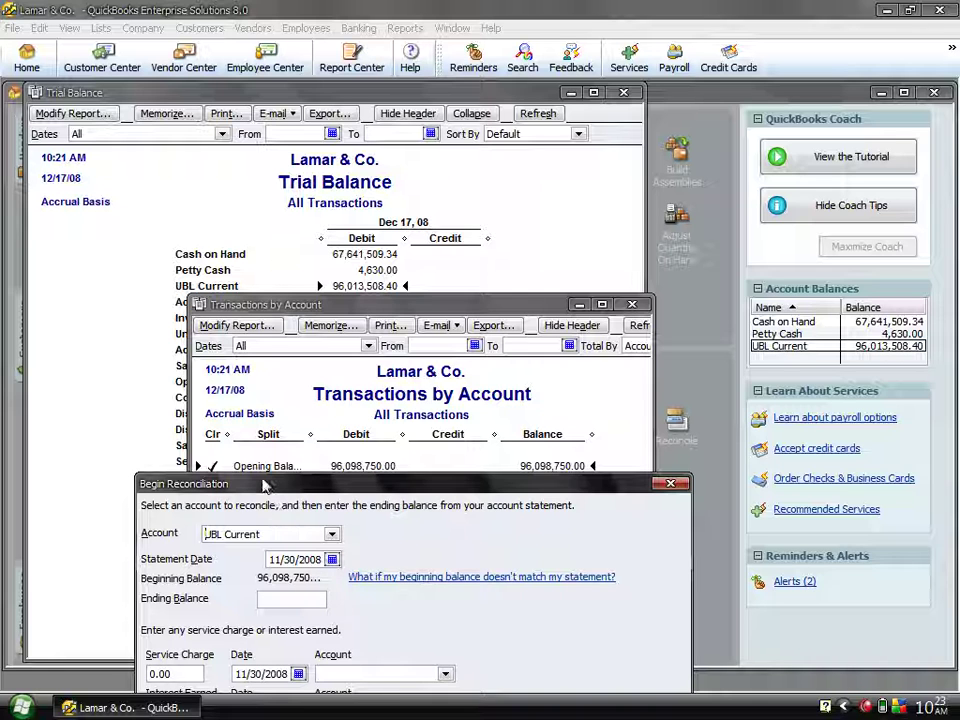
left_click_drag(265, 485, 272, 219)
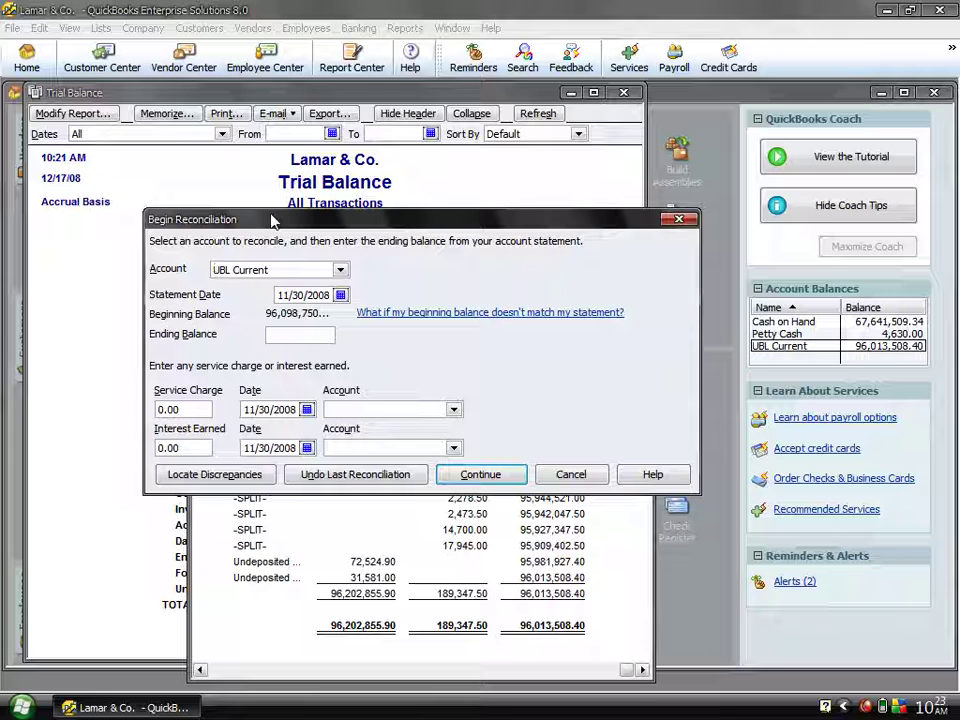
- Enter 96013508.40 as the statement's ending balance
left_click(299, 336)
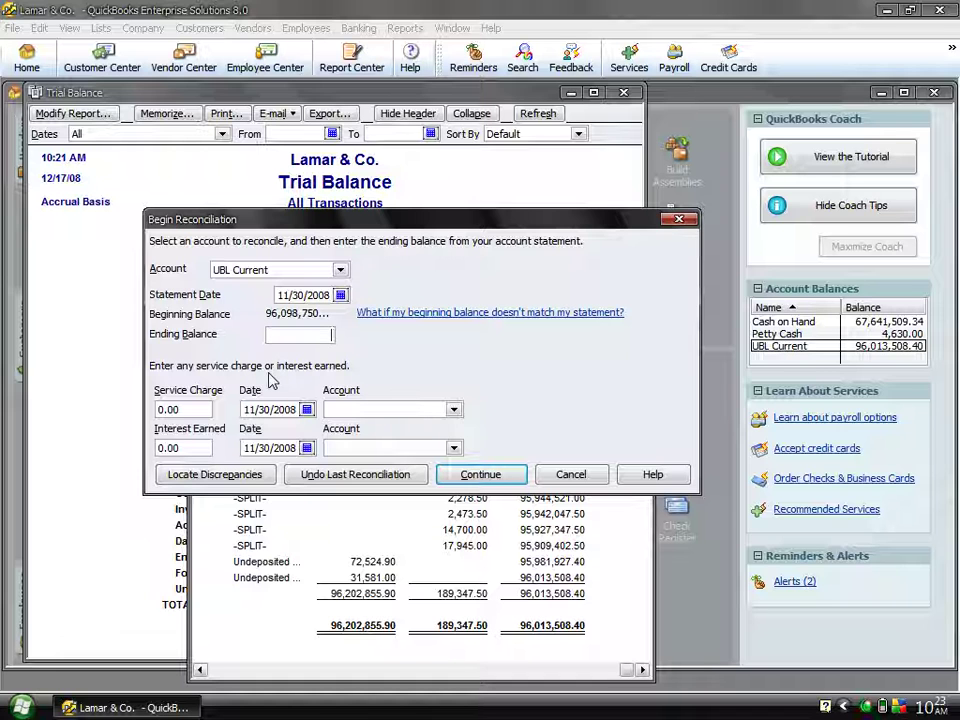
type("9")
type("60135")
type("08")
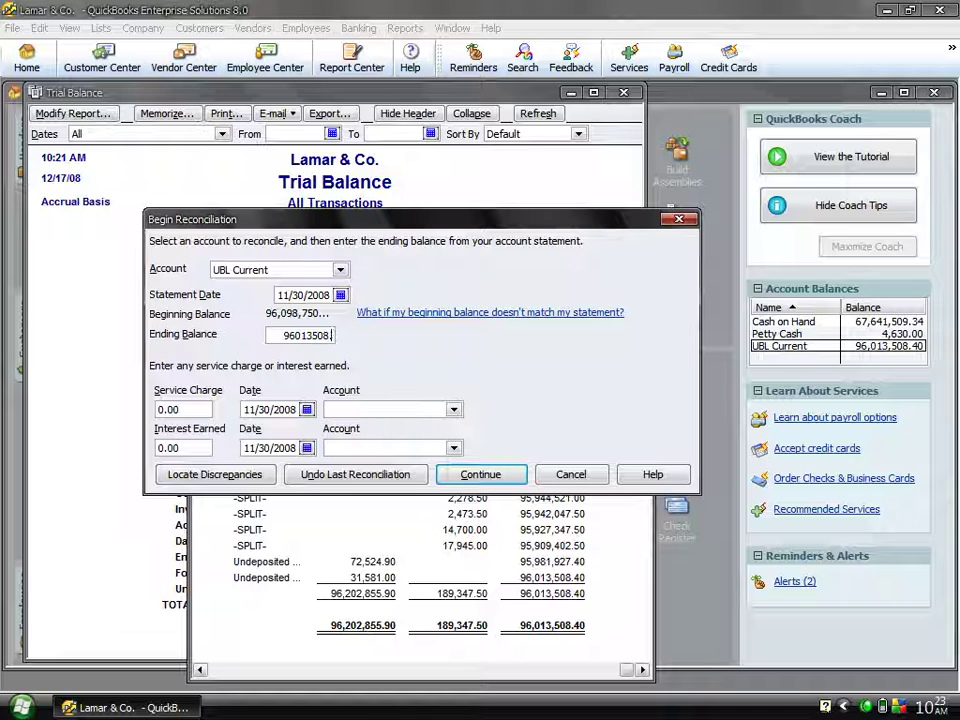
type(".40")
- Set the service charge to 100 and change the ending balance to 96,013,408.40
left_click(189, 414)
type("1")
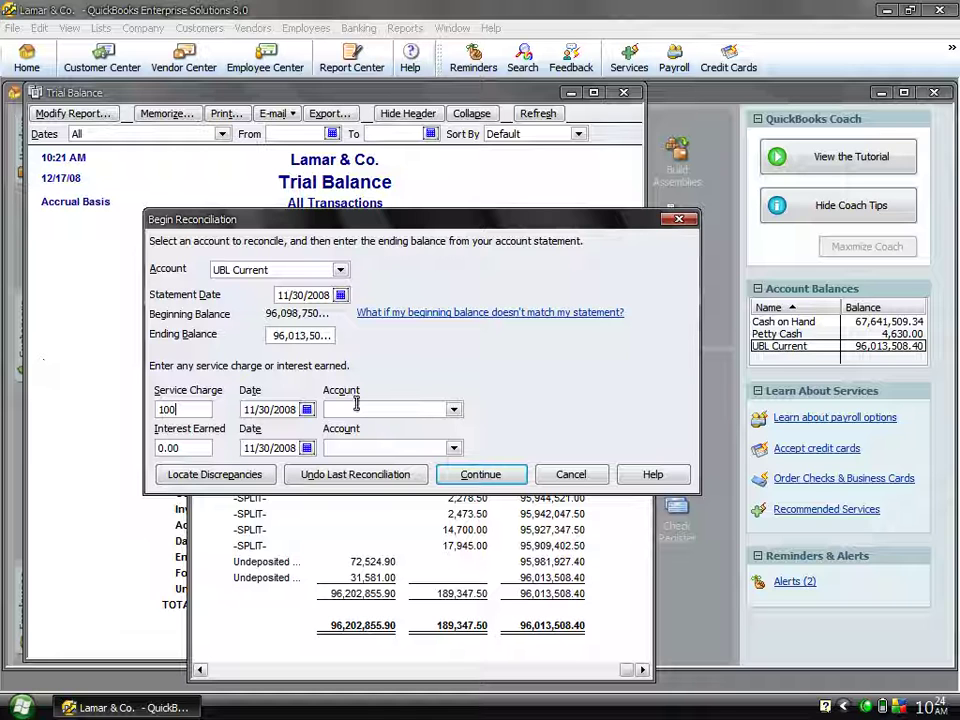
left_click(311, 335)
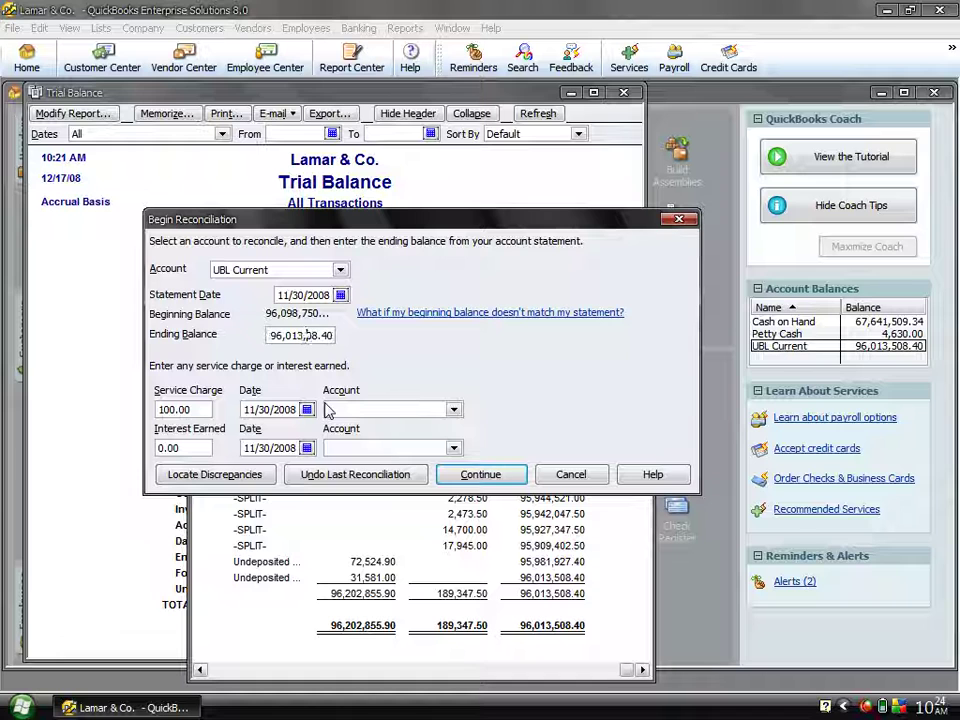
type("4")
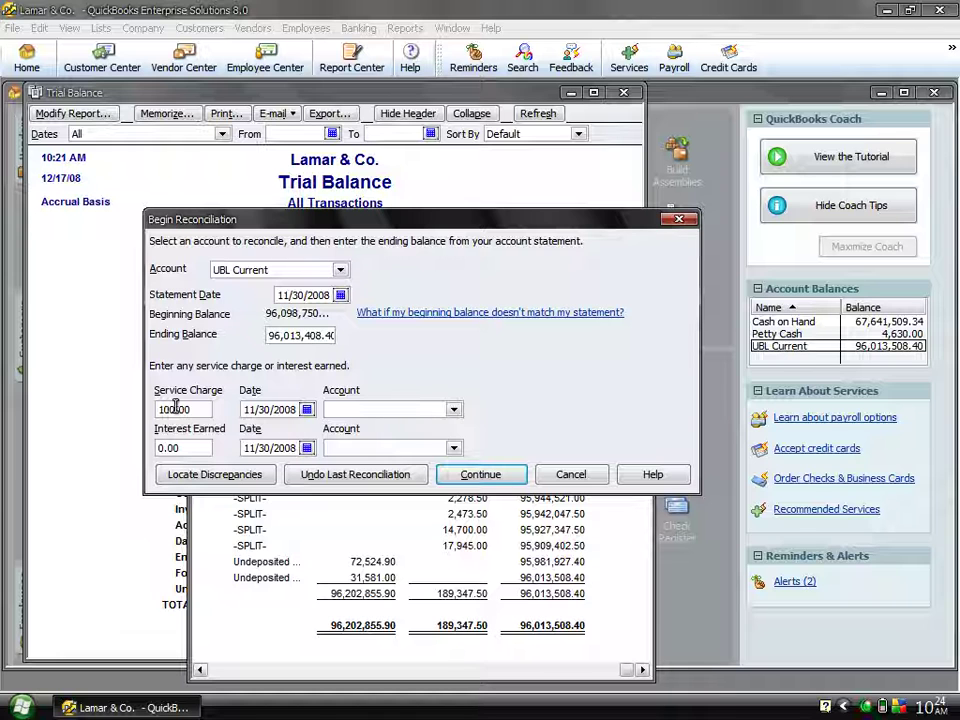
- Assign the service charge to the Bank Service Charges expense account
left_click(371, 408)
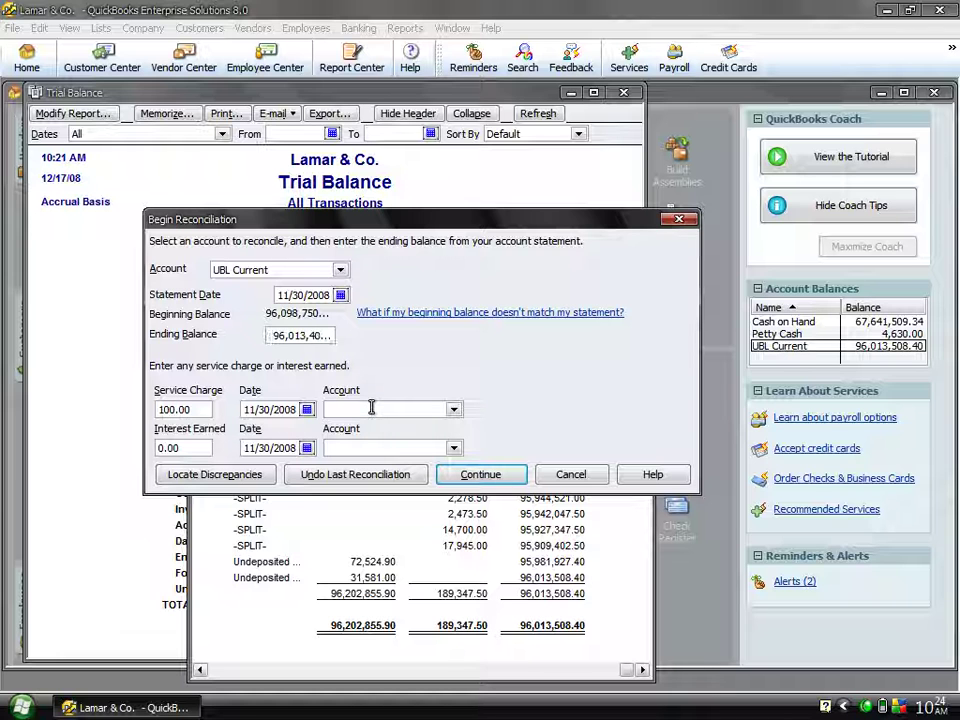
type("Bank Service Charges")
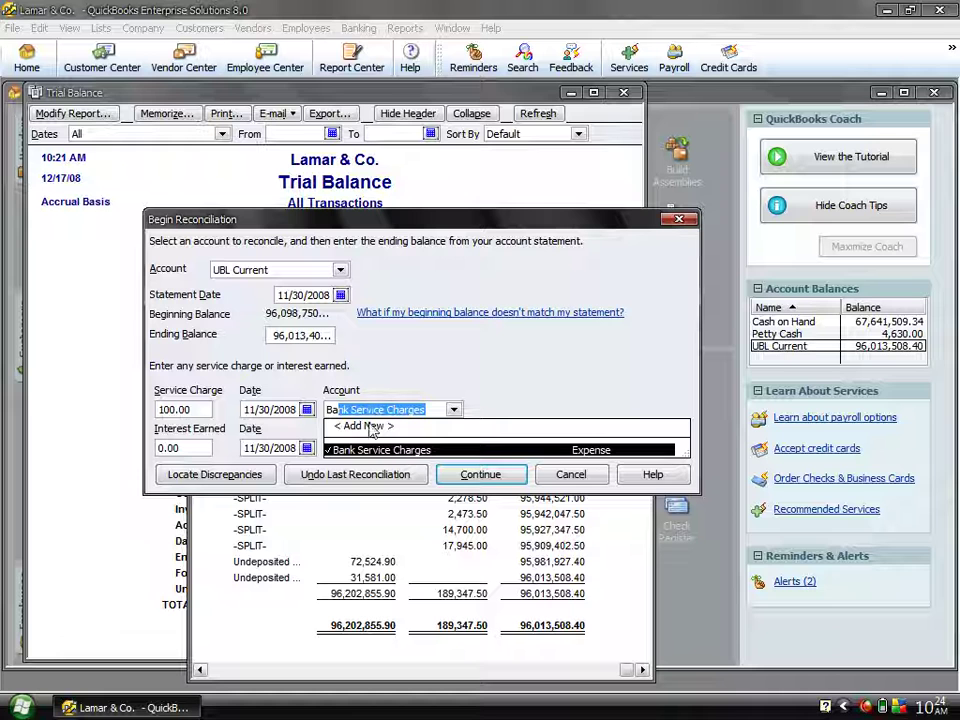
left_click(357, 450)
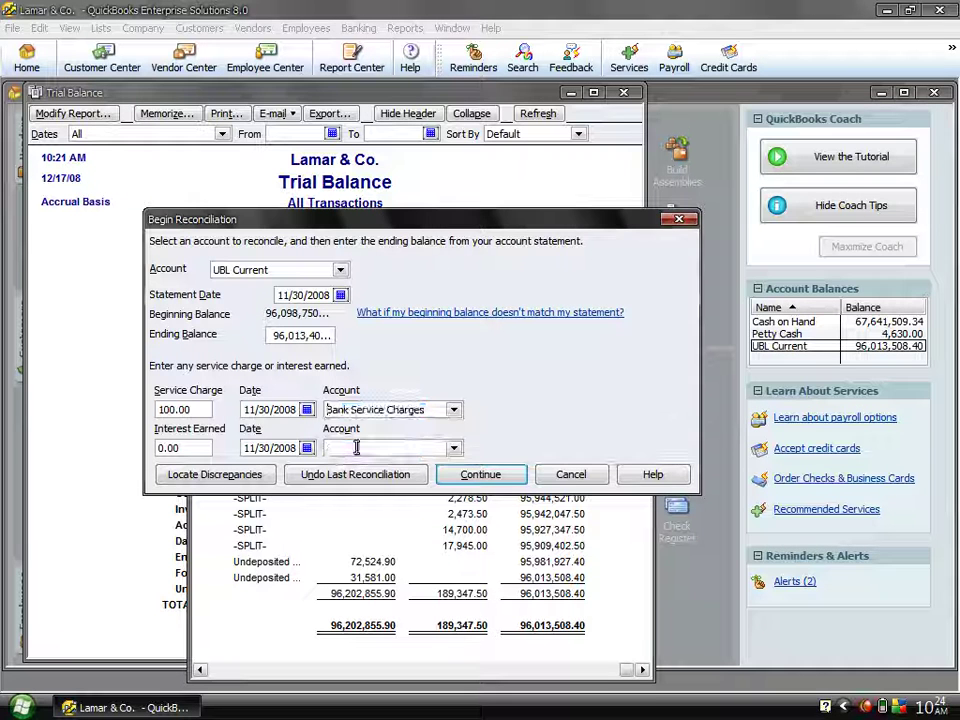
- Set the interest earned to 600 and change the ending balance to 96,014,008.40
double_click(184, 450)
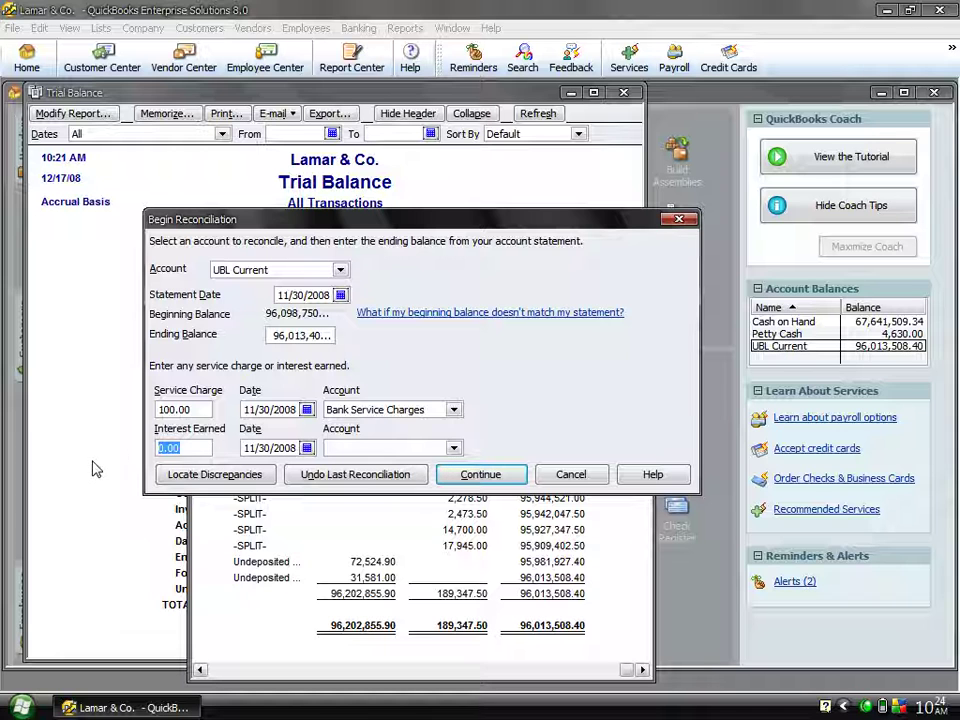
type("600")
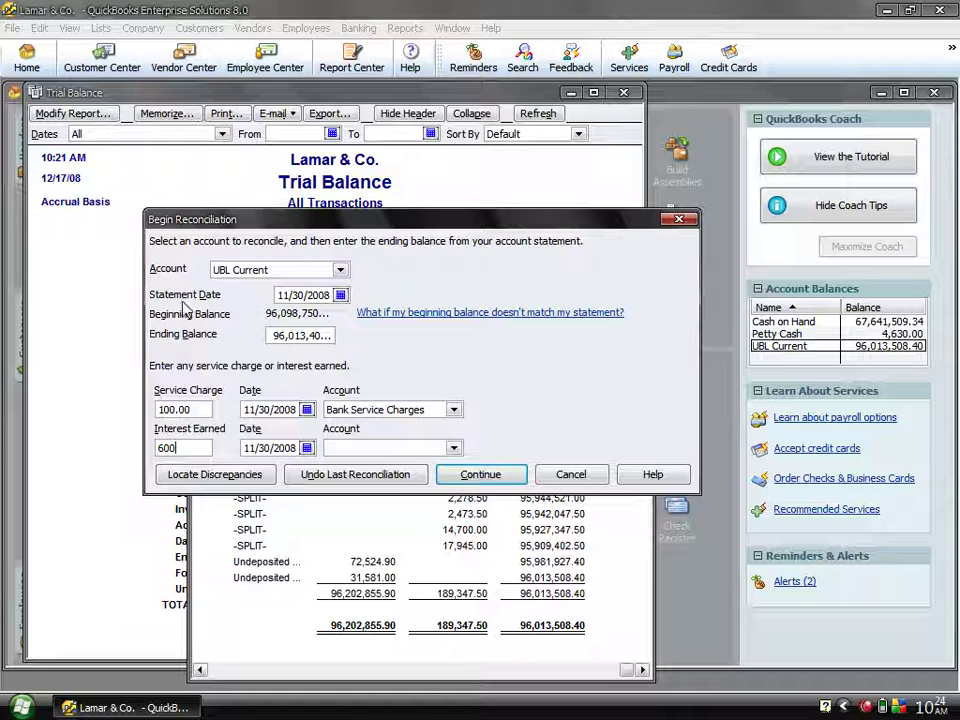
left_click(305, 337)
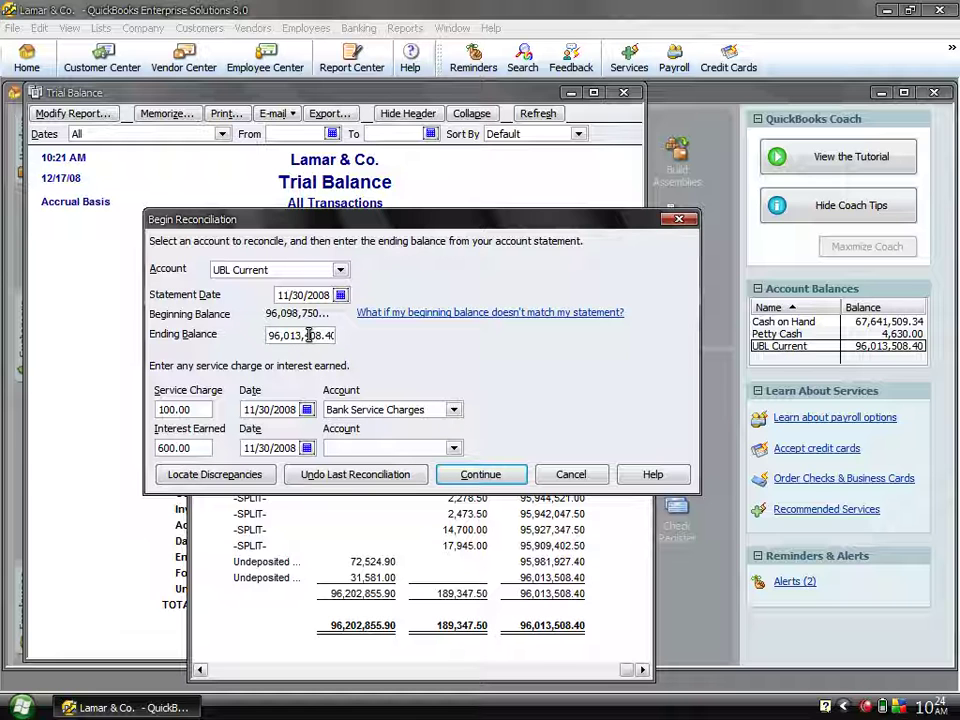
key("BackSpace")
type("0")
key("BackSpace")
type("4")
- Assign the interest earned to the Interest Income account and review the ending balance
left_click(351, 444)
type("Intrest Rec")
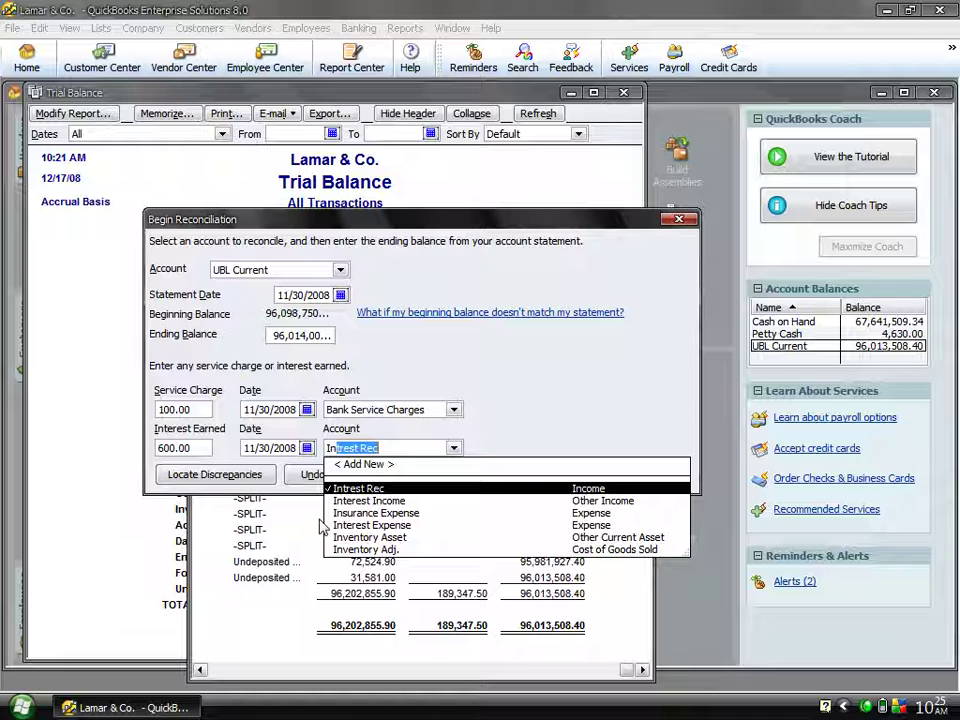
left_click(355, 501)
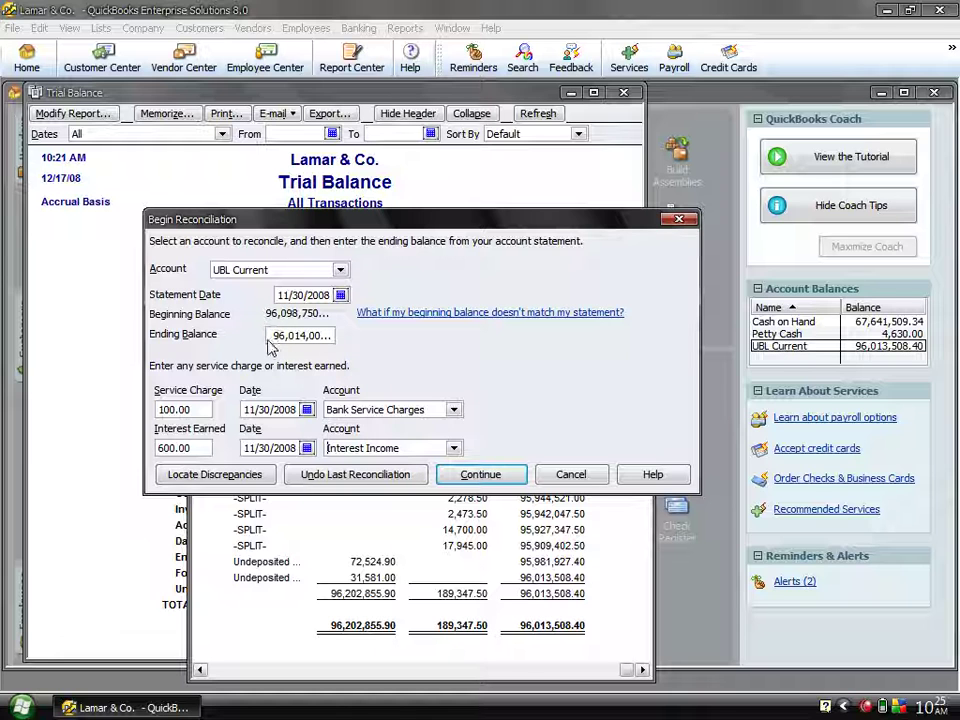
left_click_drag(281, 336, 266, 335)
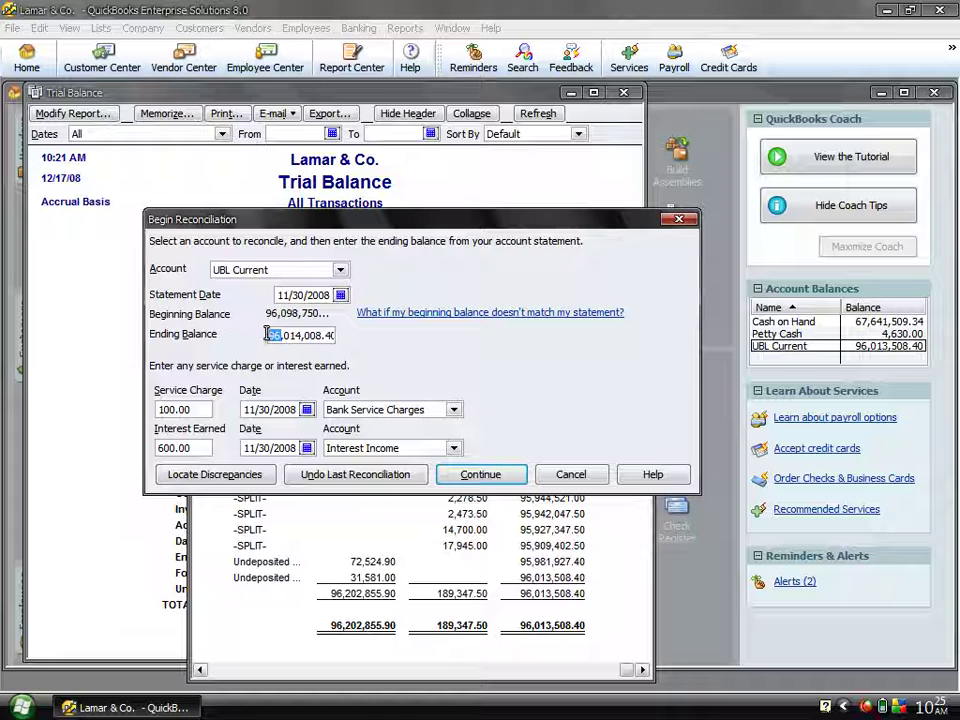
- Re-enter the interest earned as 600.00 and continue to the account's list of transactions to clear
mouse_move(268, 336)
left_mouse_down()
mouse_move(350, 340)
mouse_move(268, 333)
left_mouse_up()
left_click_drag(194, 409, 152, 405)
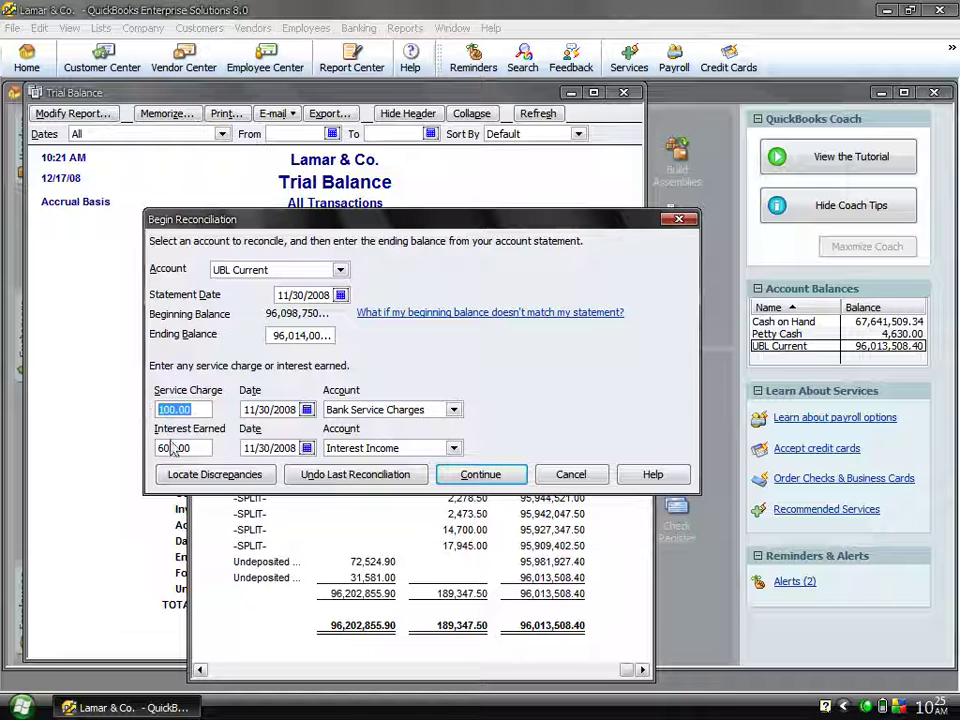
left_click_drag(171, 447, 191, 448)
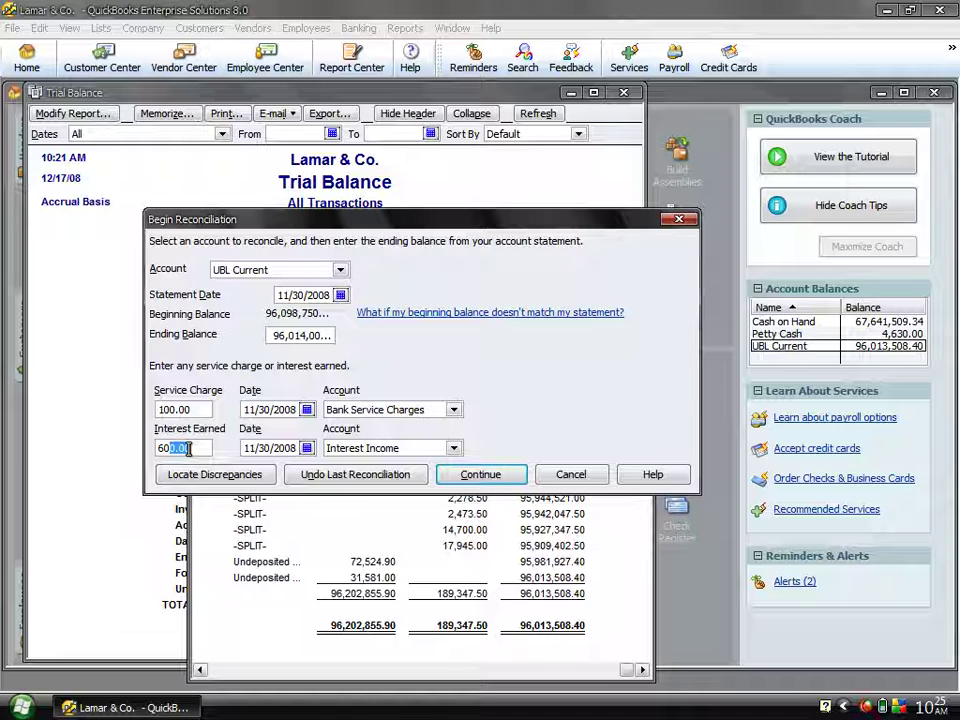
type("0.00")
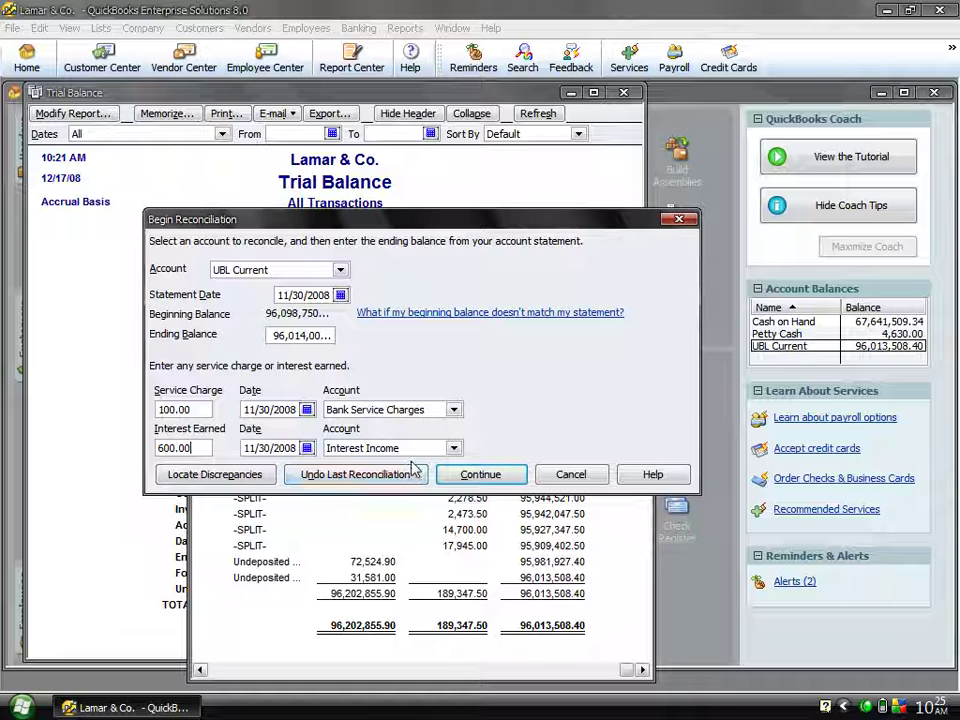
left_click(481, 477)
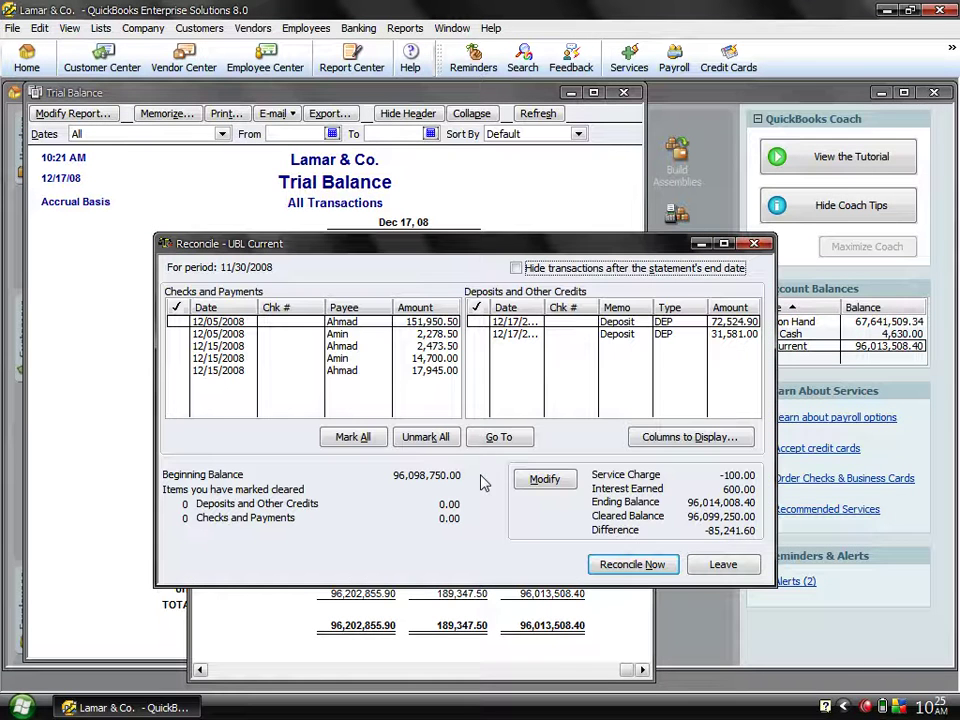
- Reposition the Reconcile window so the amounts in the Transactions by Account report can be compared with it
left_click_drag(387, 248, 381, 179)
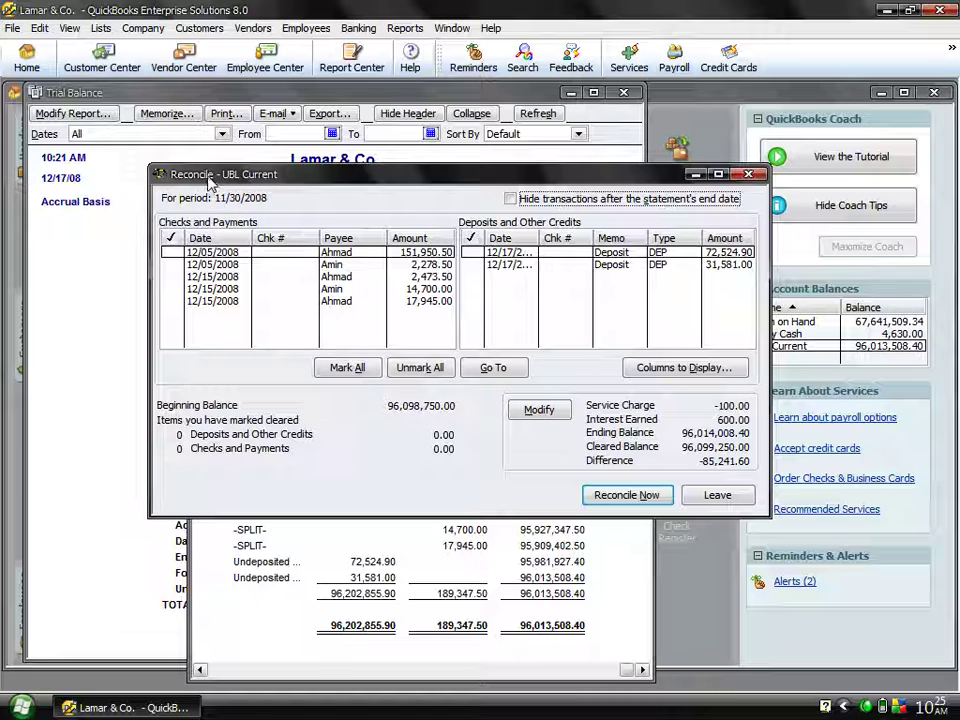
left_click_drag(209, 180, 595, 219)
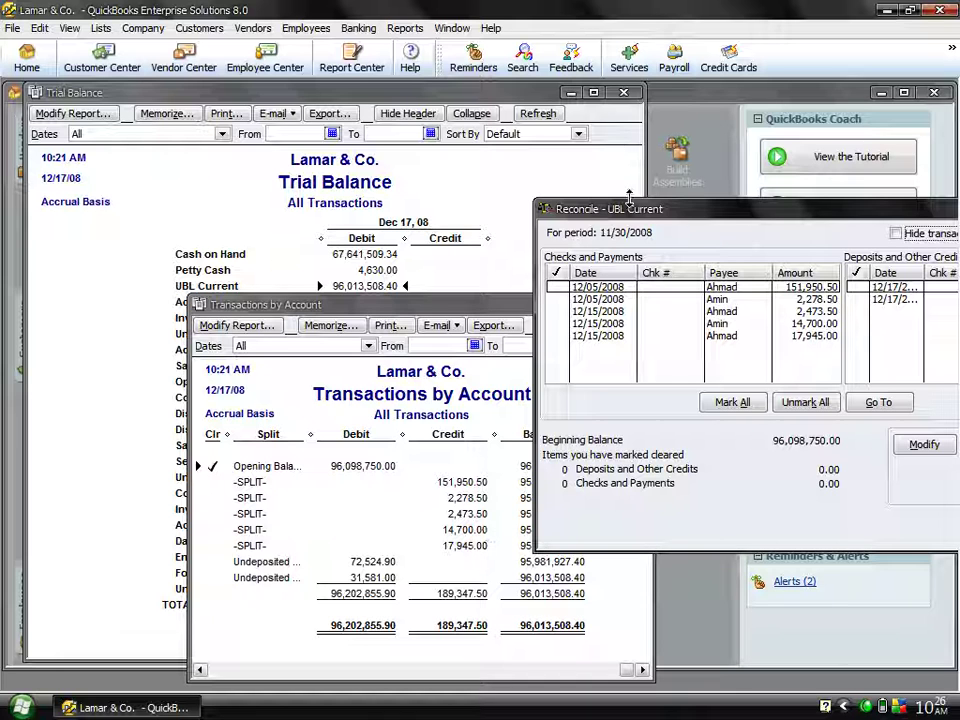
left_click_drag(629, 210, 323, 136)
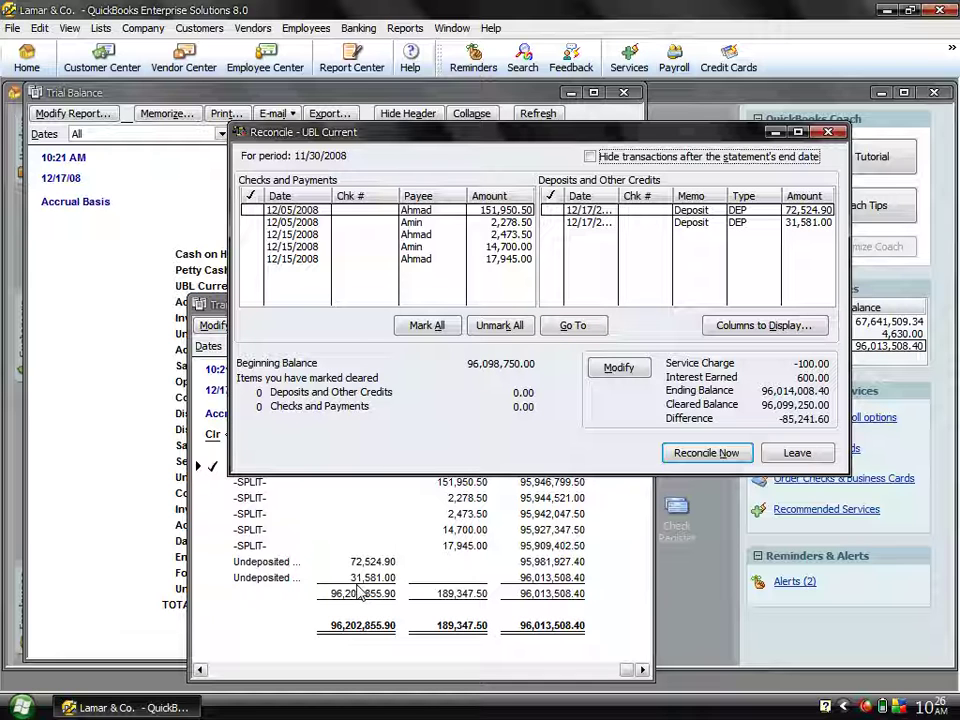
- Mark both deposits and all checks and payments as cleared in the UBL Current reconciliation
left_click(252, 211)
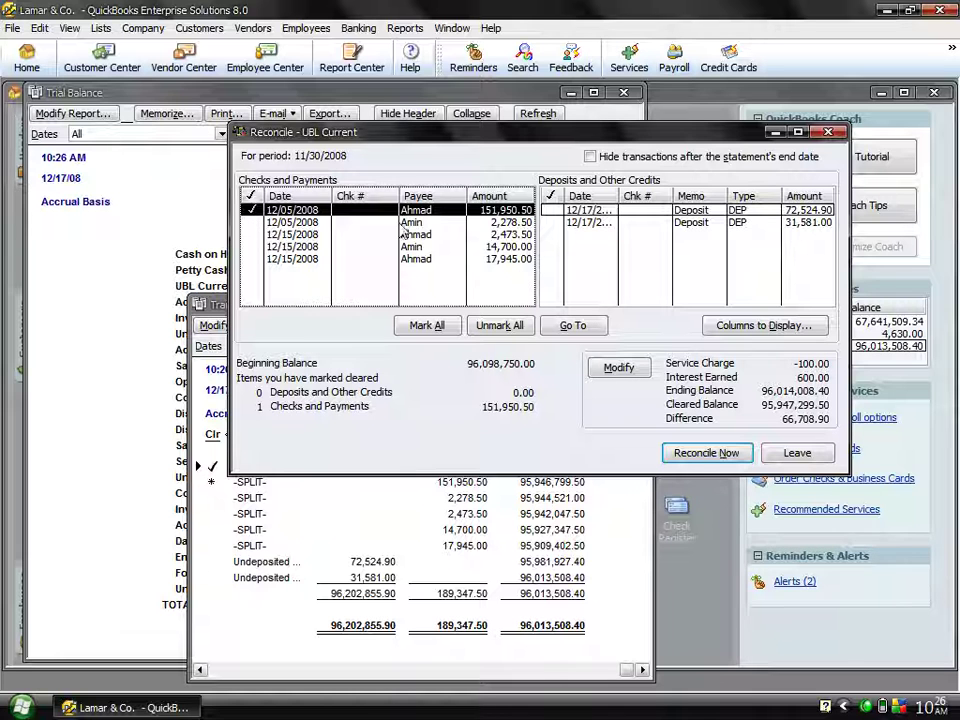
left_click(270, 212)
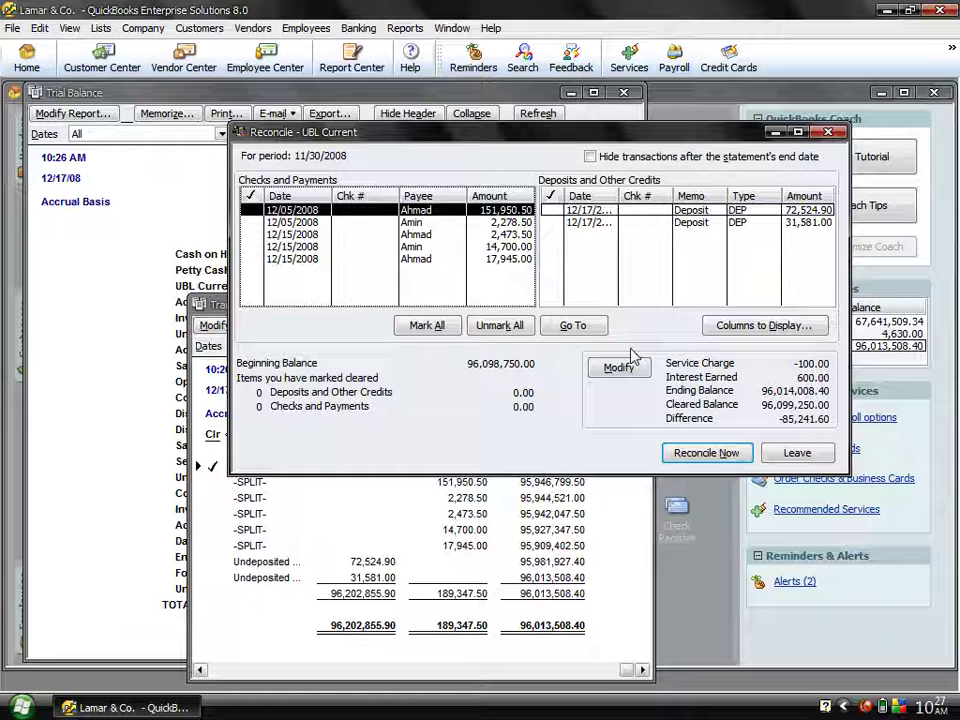
left_click(553, 211)
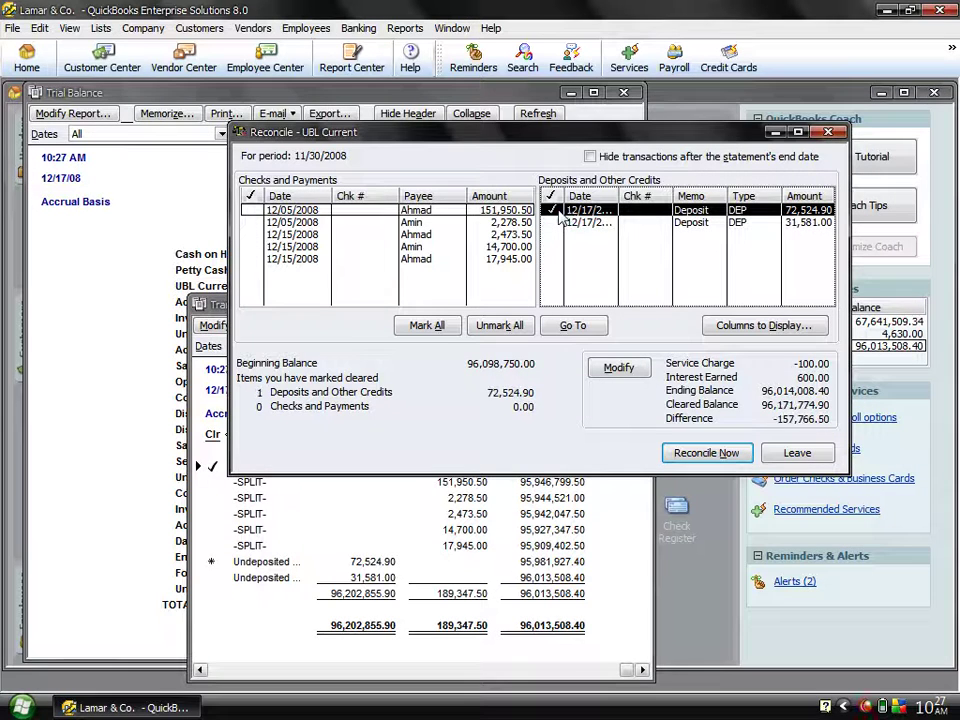
left_click(554, 222)
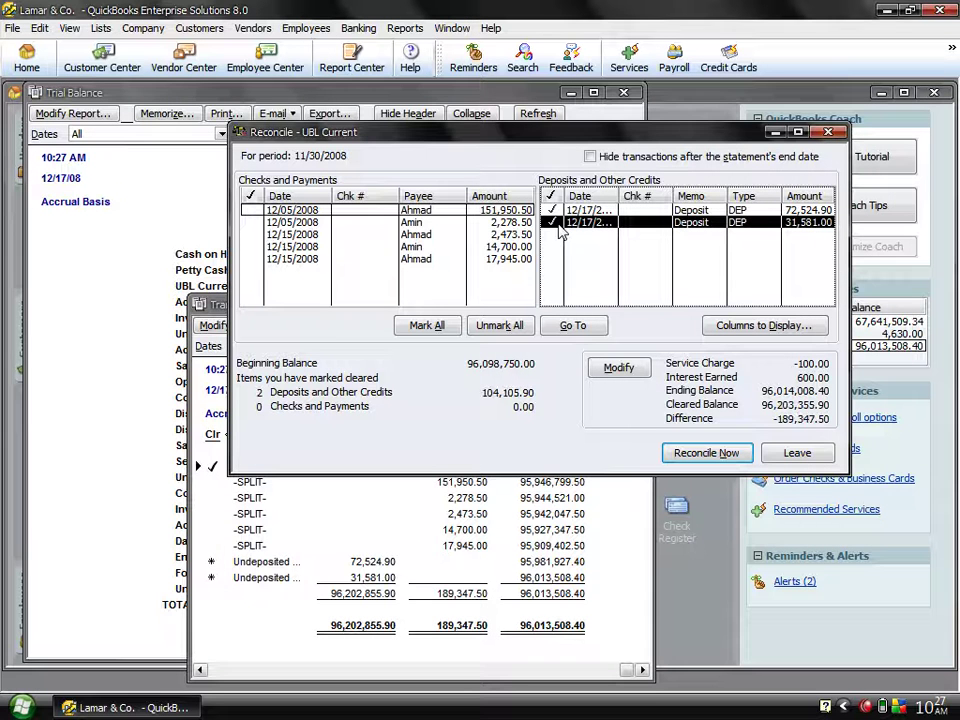
left_click(434, 328)
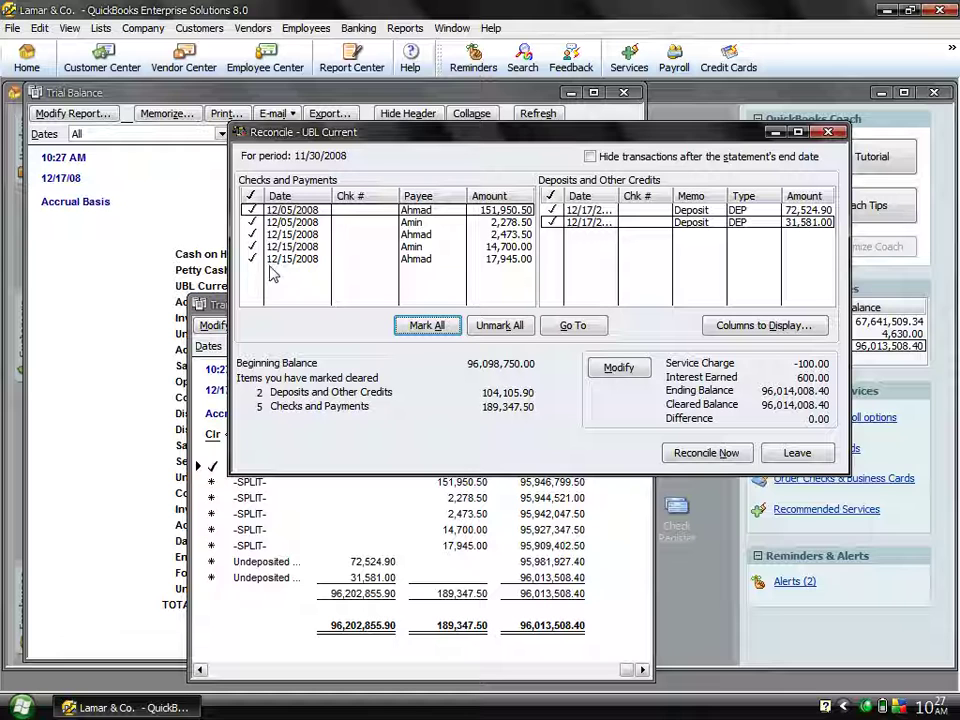
left_click(252, 222)
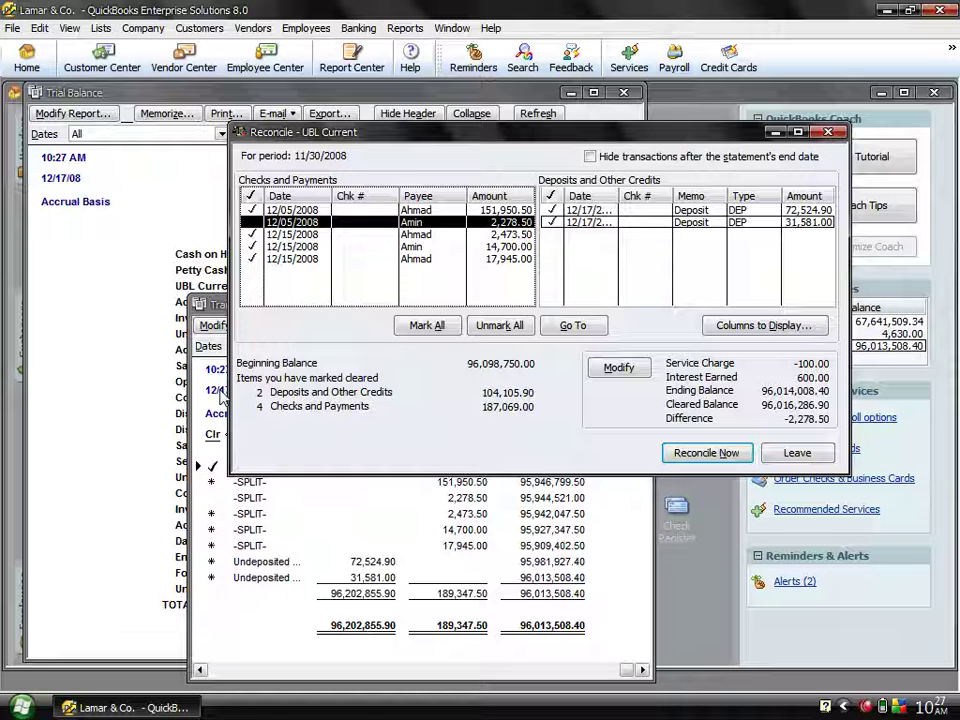
left_click(252, 222)
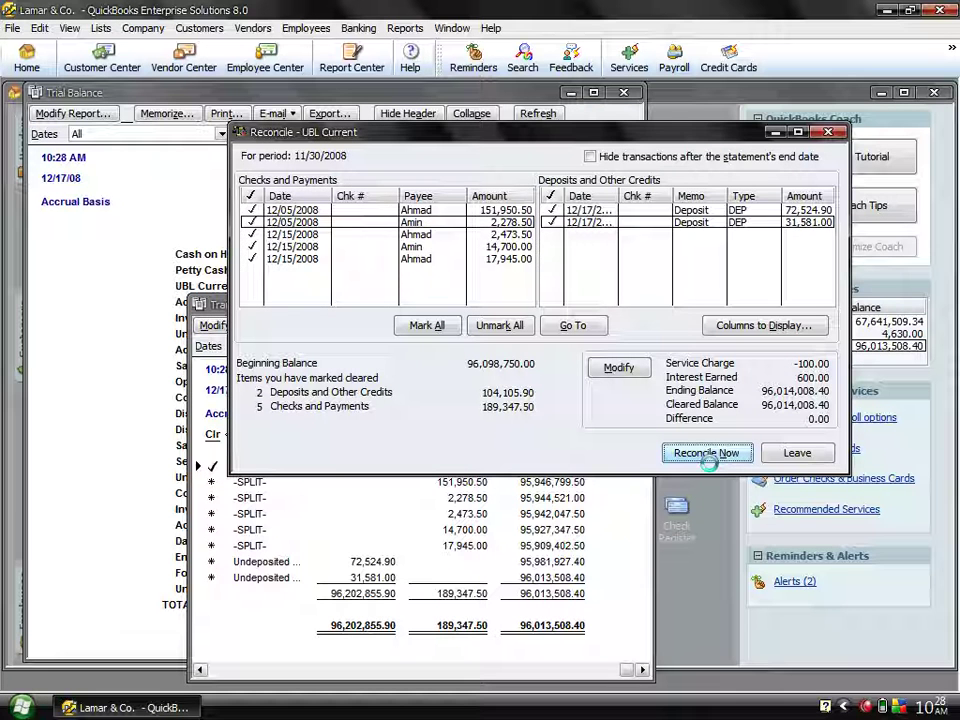
- Reconcile the account, review both the summary and detail reconciliation reports with their notice suppressed for the future, and close them
left_click(706, 454)
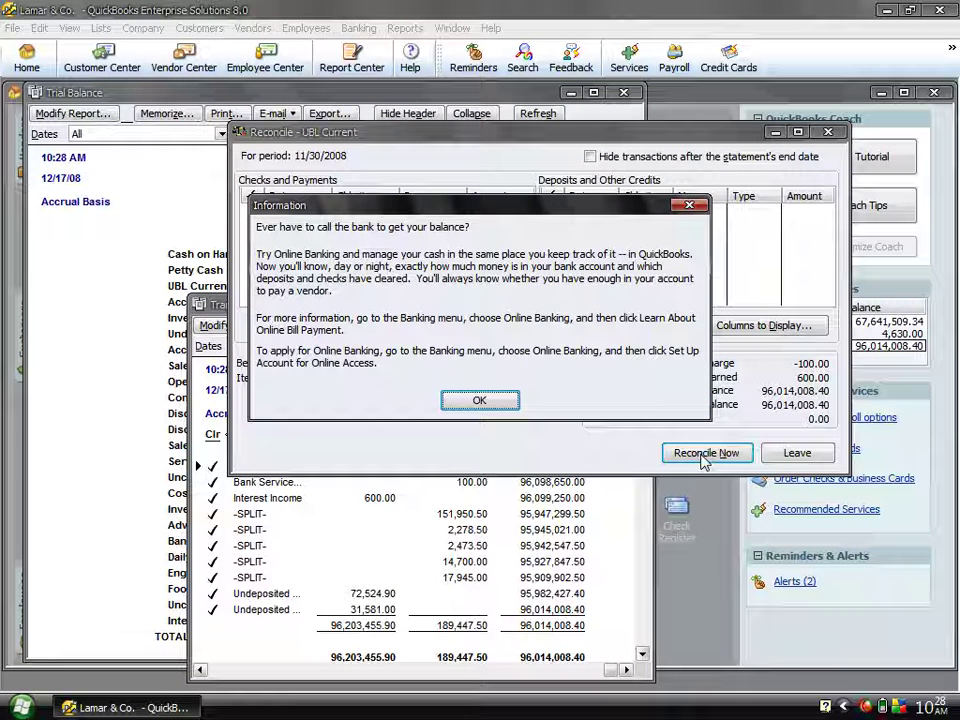
left_click(462, 401)
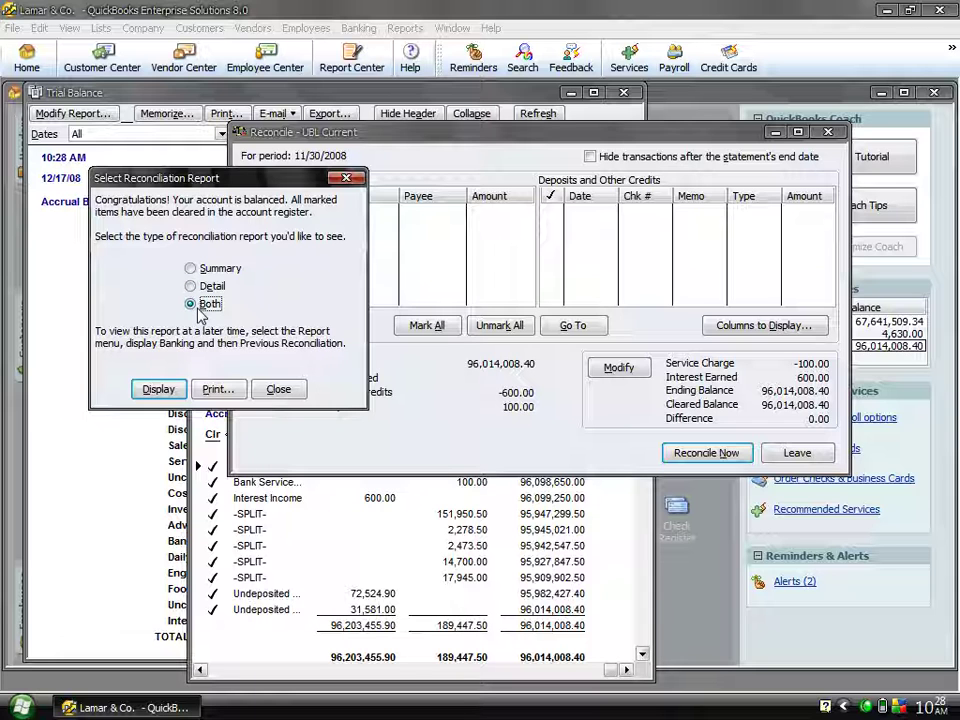
left_click(157, 390)
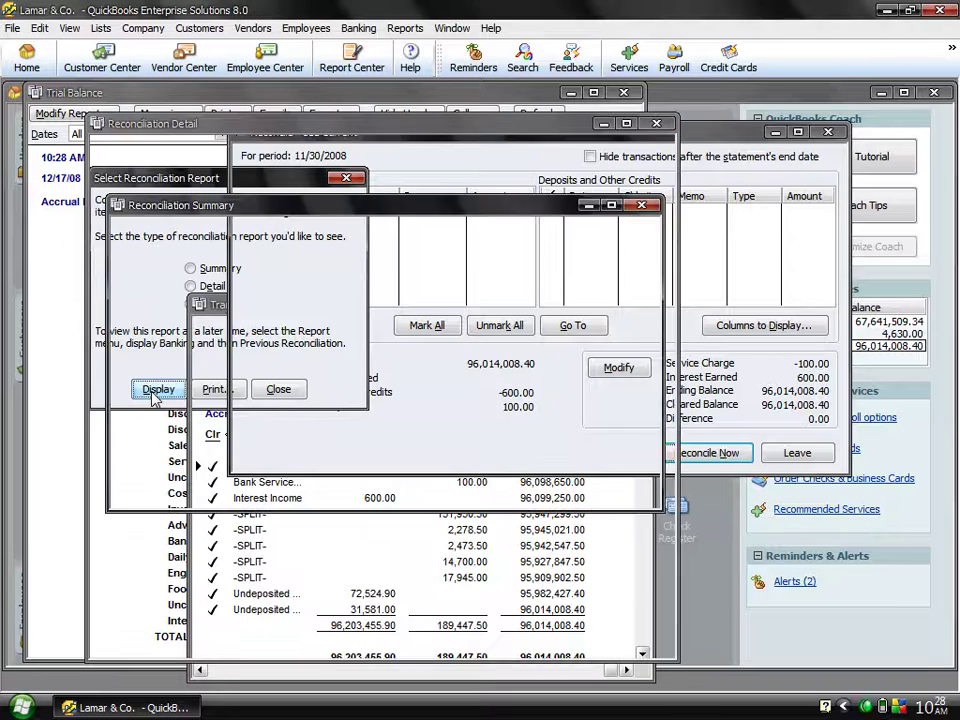
left_click(386, 311)
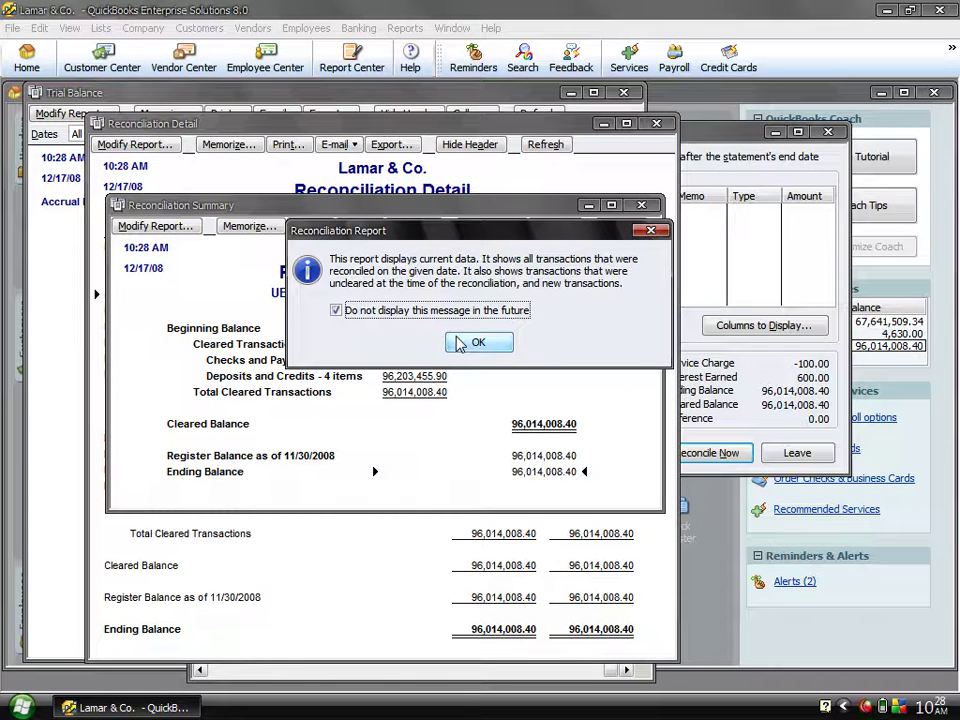
left_click(478, 342)
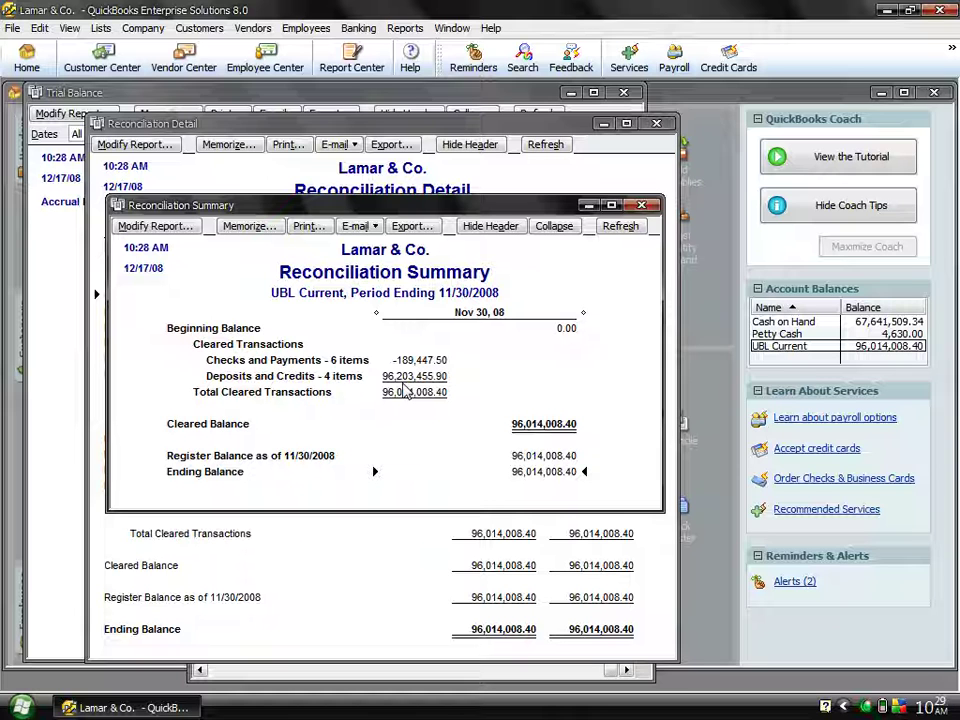
left_click(641, 206)
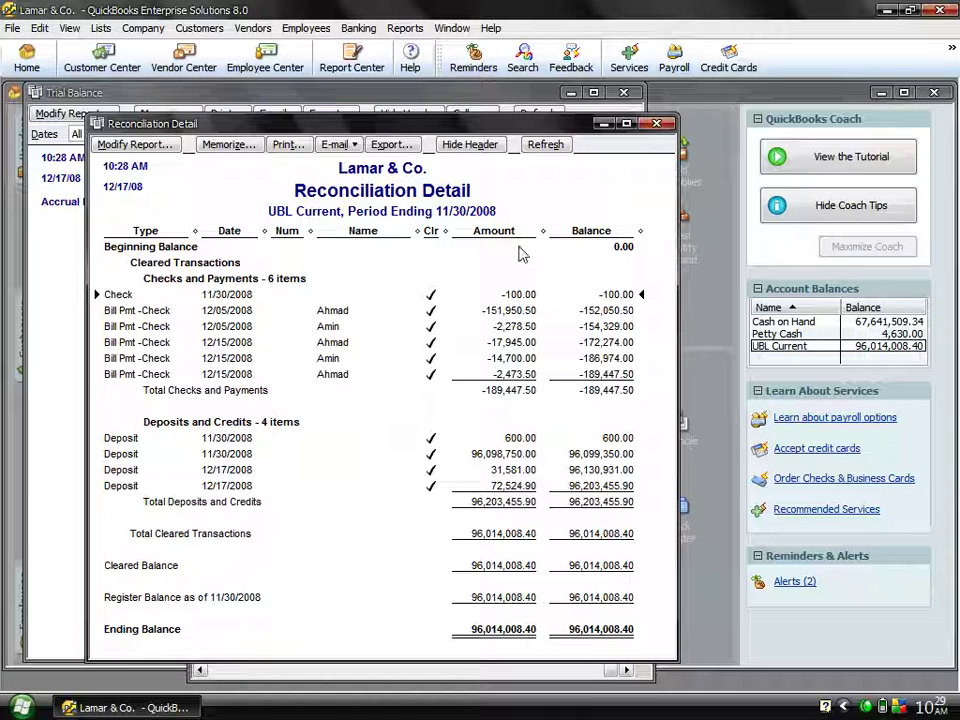
left_click(657, 124)
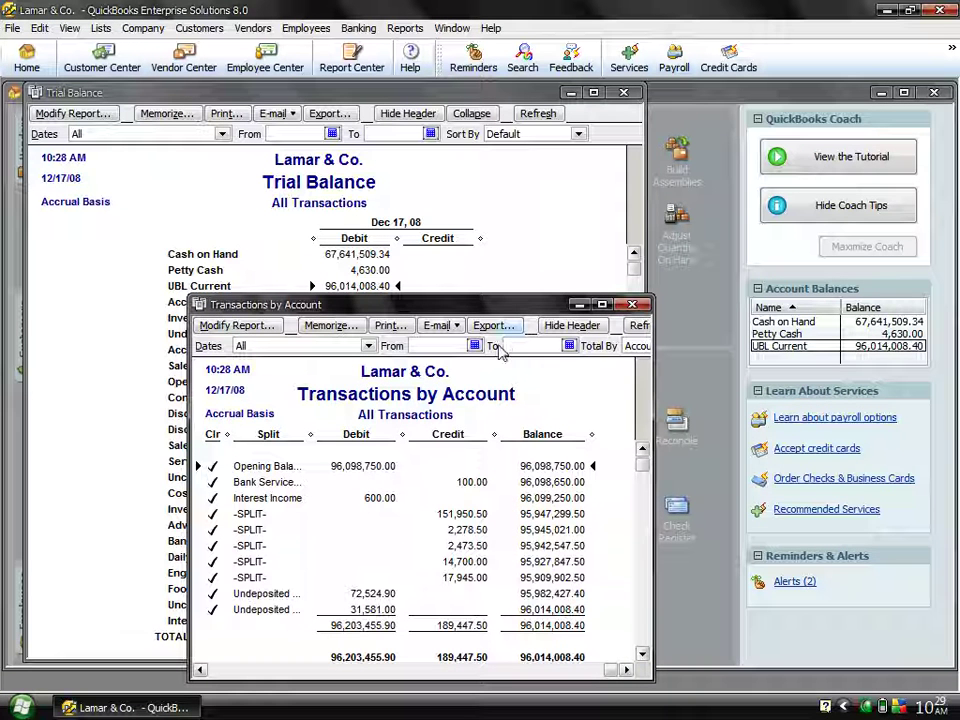
- Widen the Transactions by Account report to check the cleared marks on each transaction, and close the report
left_click_drag(470, 308, 375, 158)
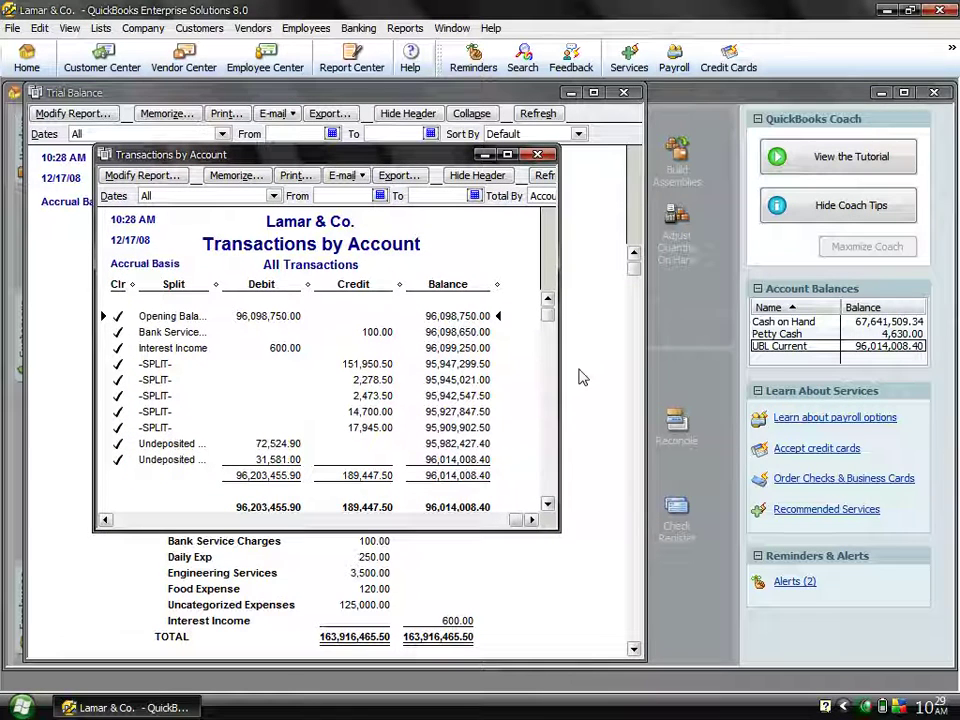
left_click_drag(561, 369, 862, 383)
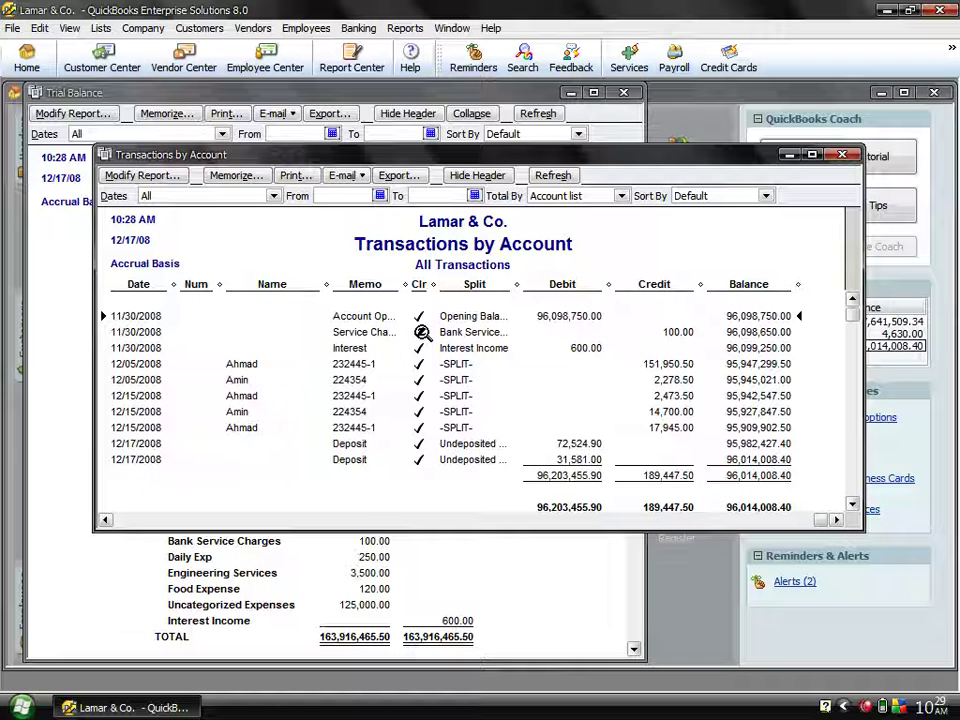
left_click(842, 156)
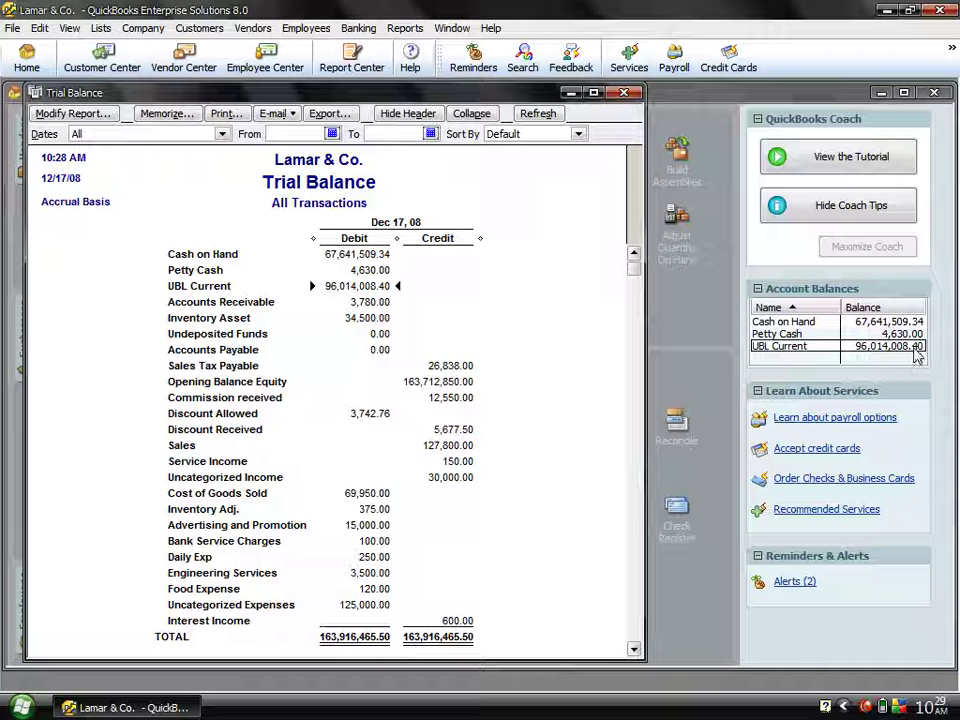
- Begin another reconciliation for UBL Current to check its last reconciled date and beginning balance, and close it
left_click(359, 29)
left_click(391, 155)
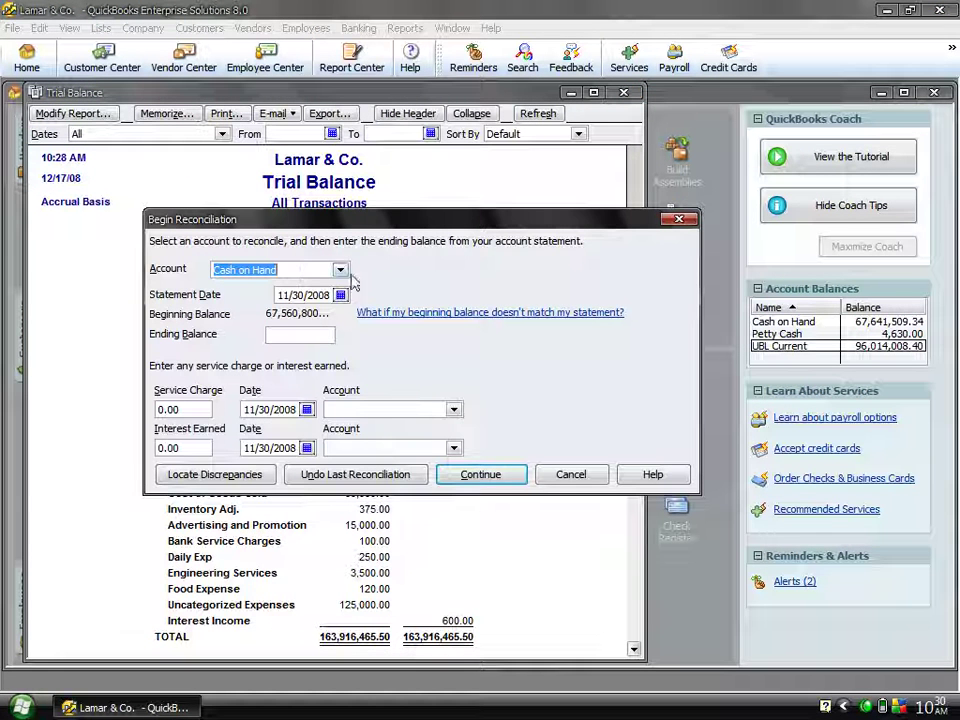
left_click(340, 271)
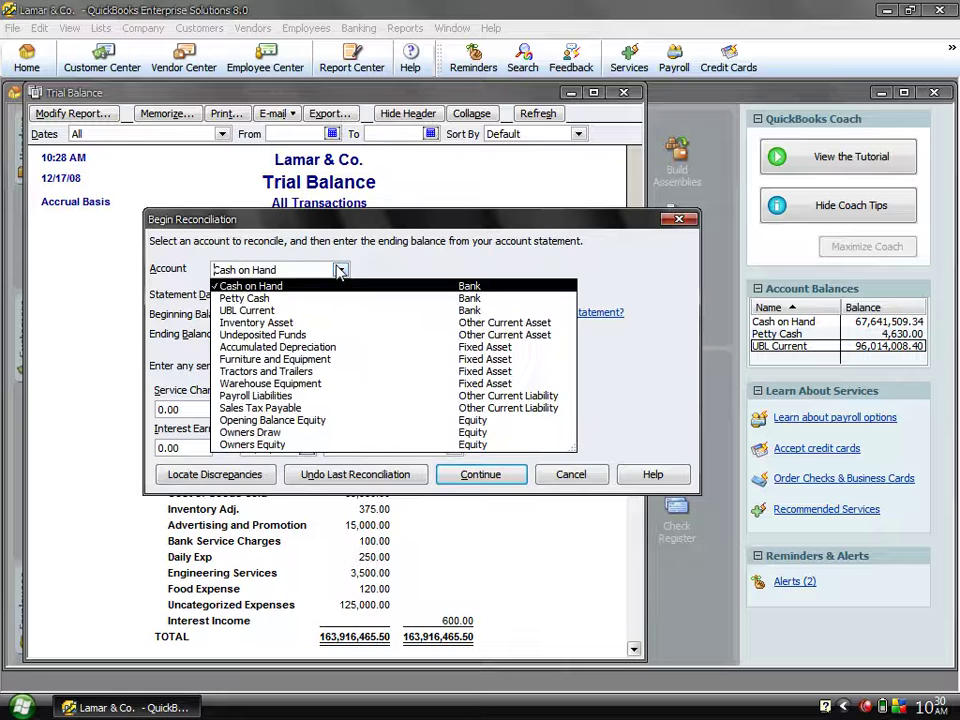
left_click(247, 311)
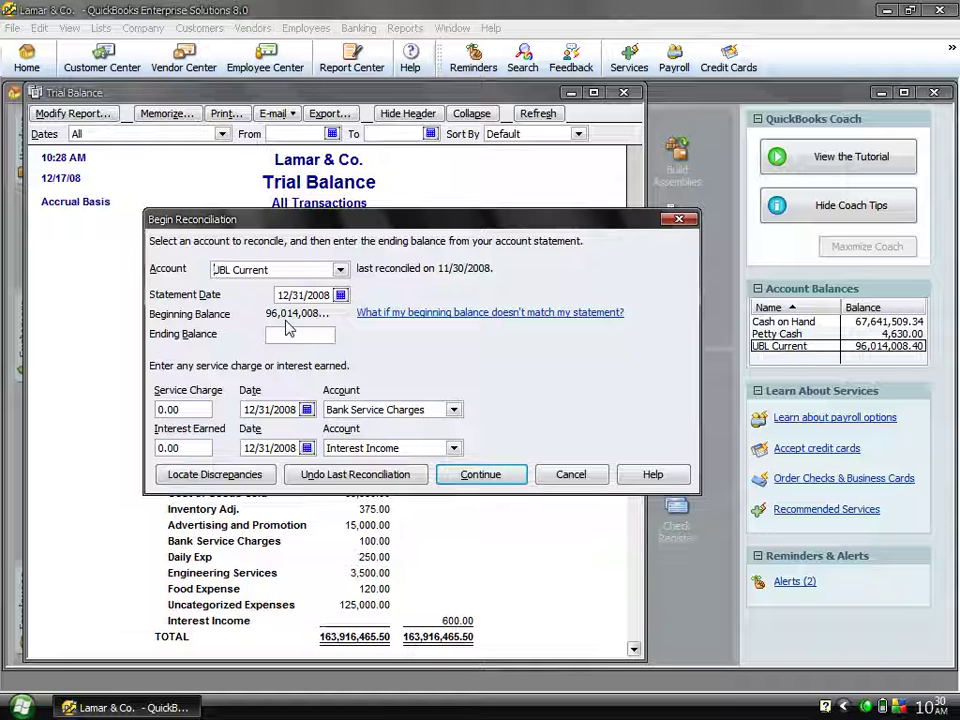
left_click(678, 221)
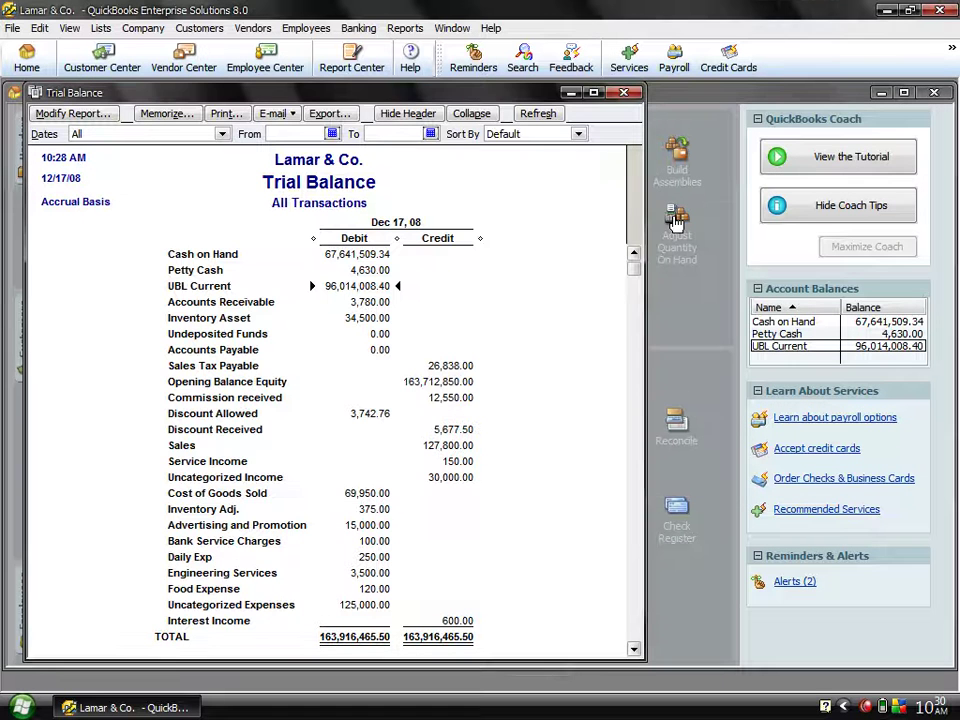
- Close the Trial Balance report and the Home window to clear the workspace
left_click(625, 94)
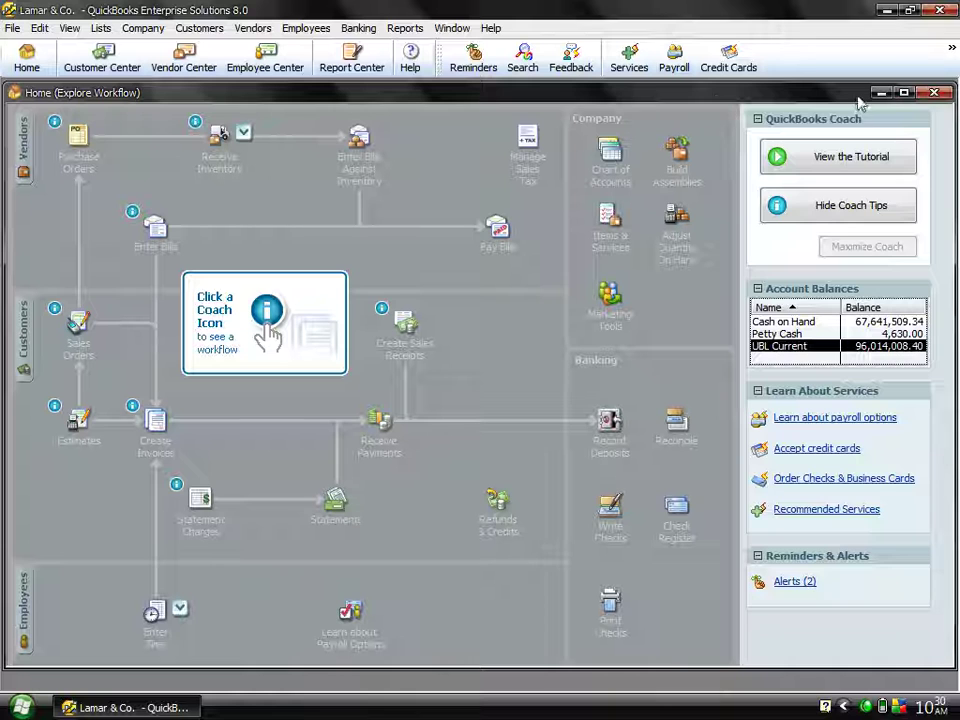
left_click(934, 93)
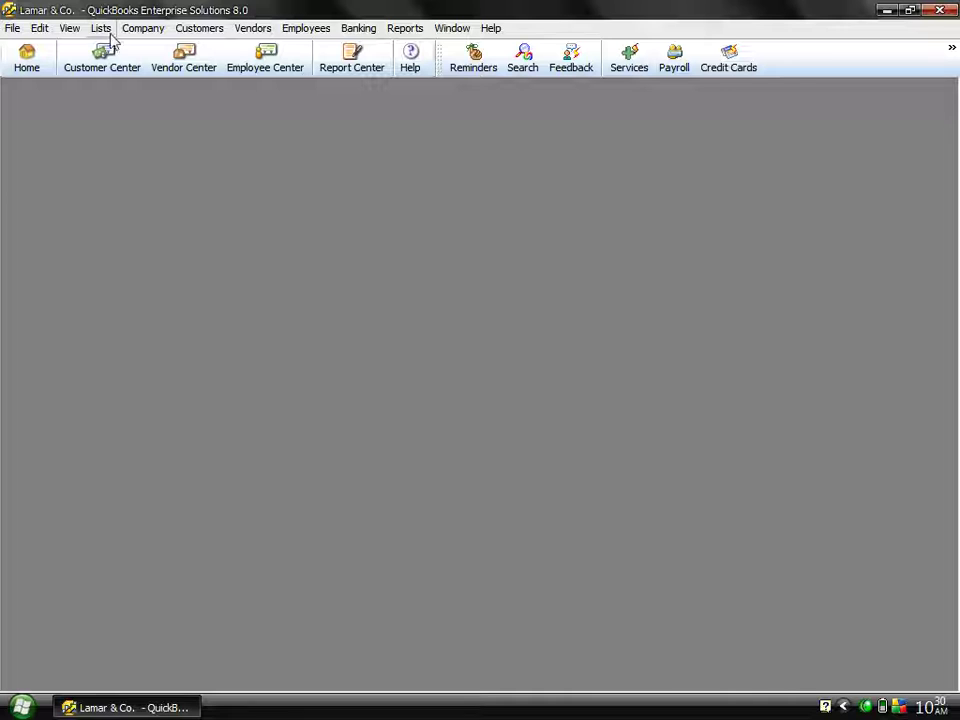
left_click(152, 29)
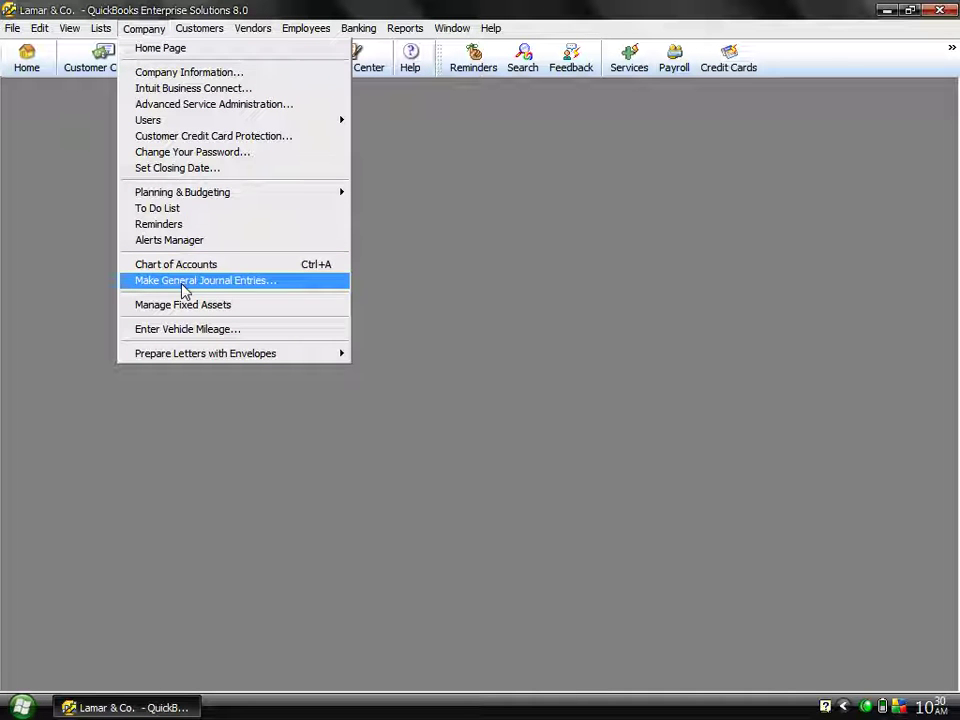
left_click(452, 300)
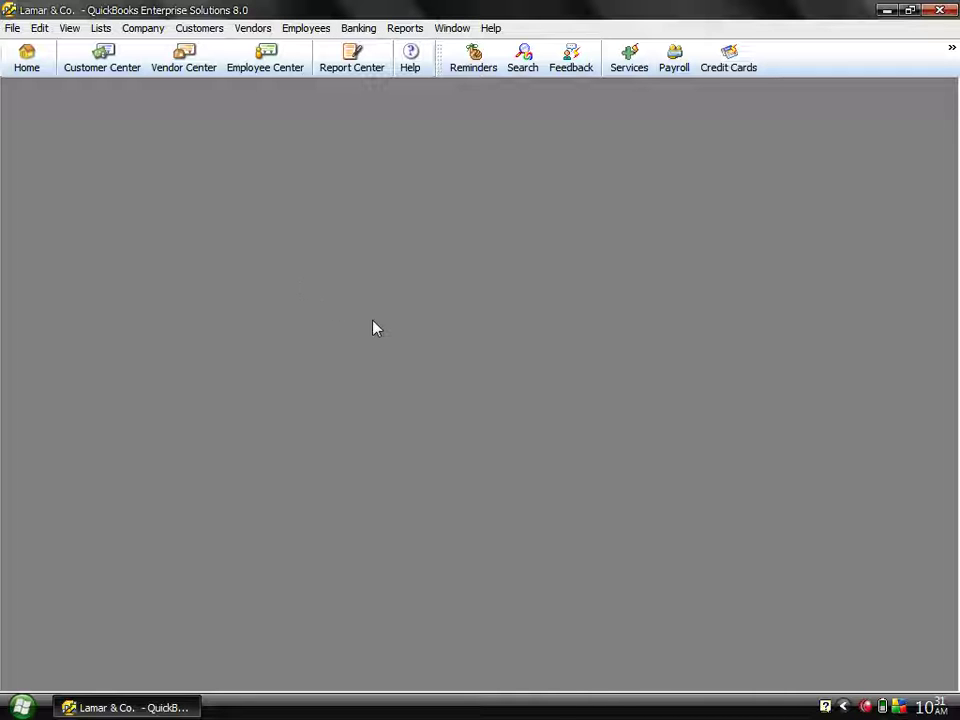
- Open the UBL Current register, enlarge its window to review all transactions, and try to generate a QuickReport without a payee selected
left_click(360, 29)
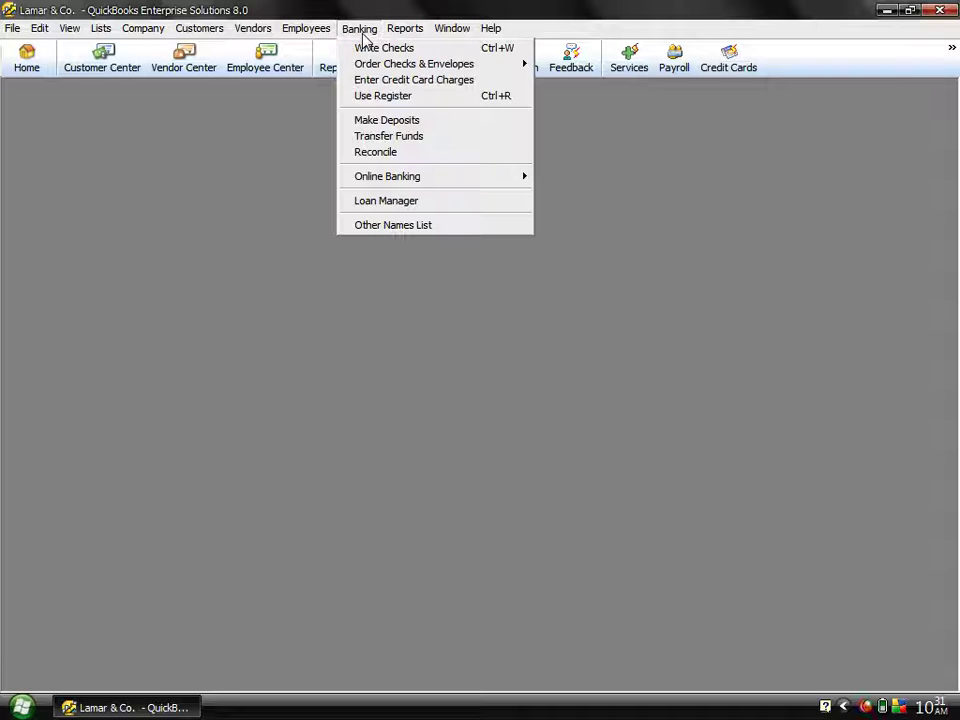
left_click(364, 96)
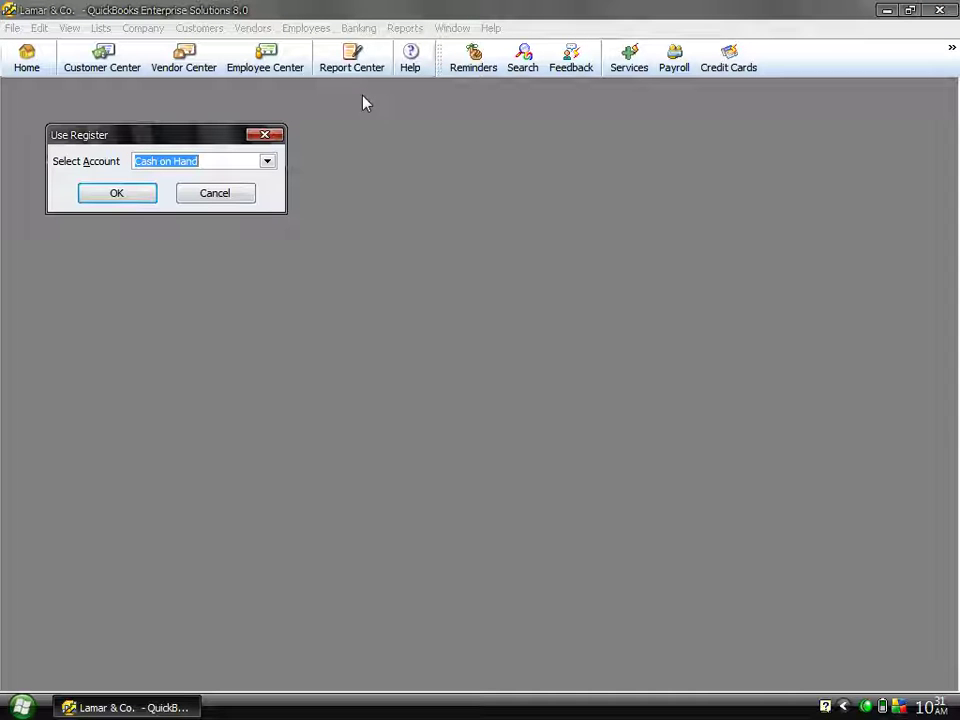
left_click(267, 162)
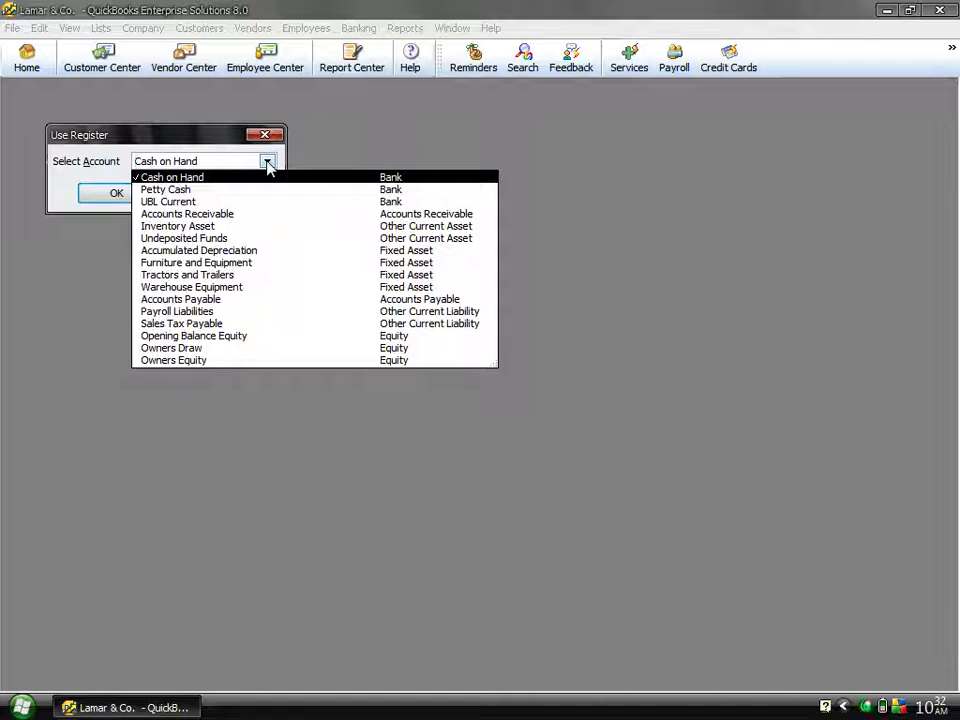
left_click(150, 202)
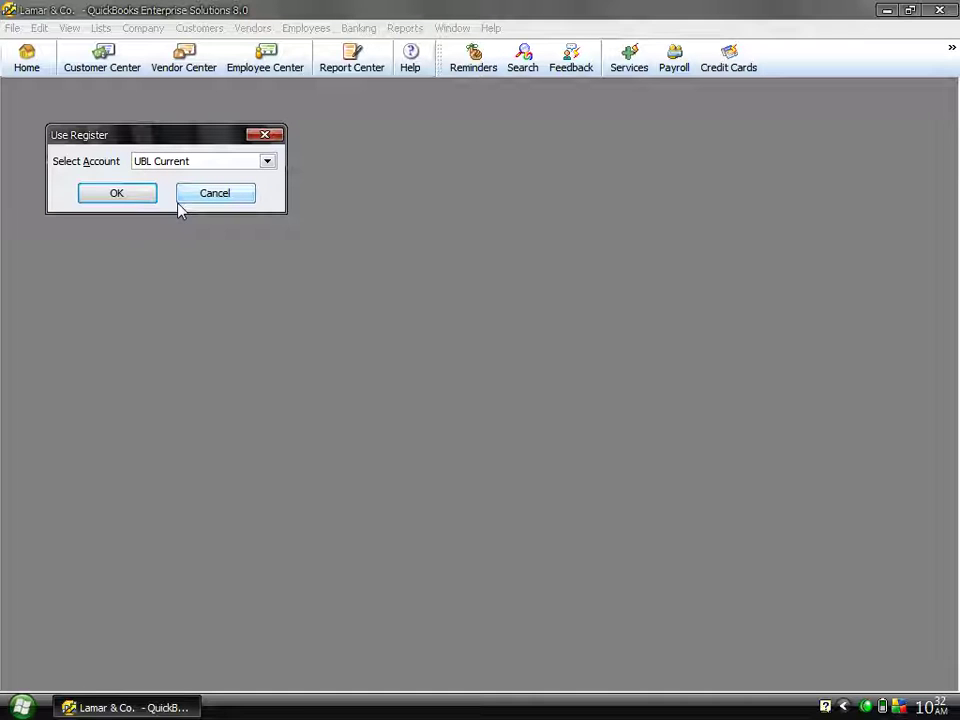
left_click(110, 193)
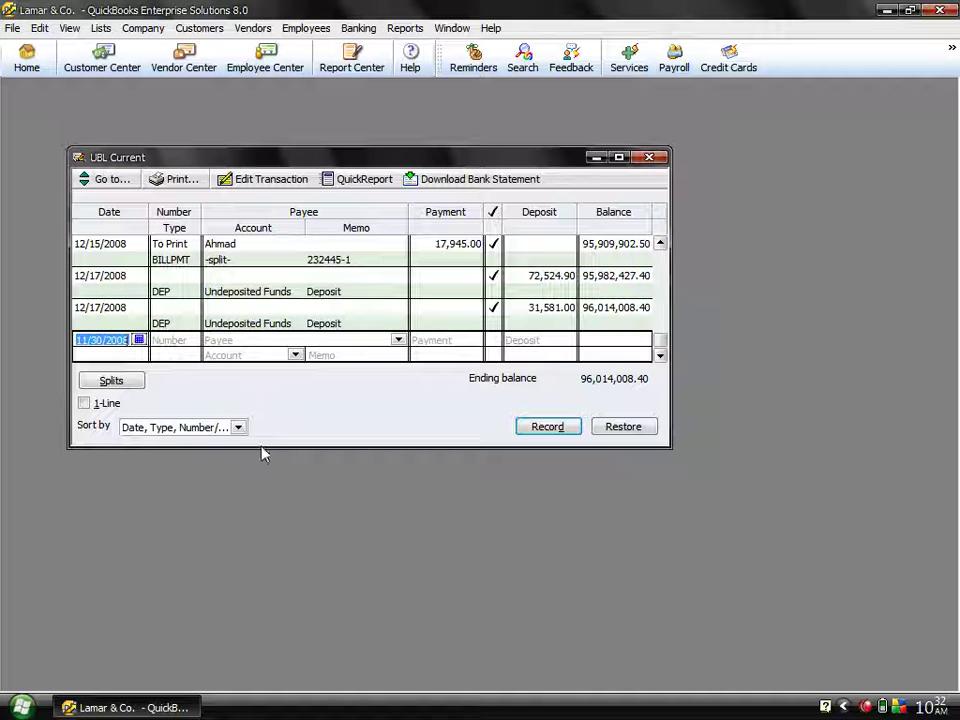
left_click_drag(261, 447, 283, 580)
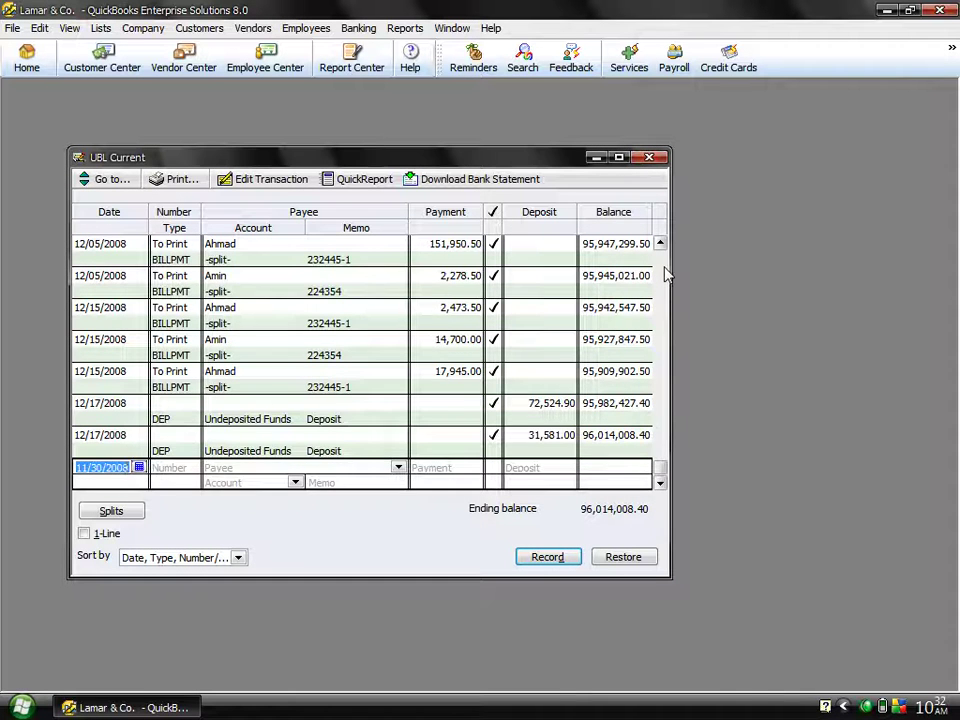
scroll(660, 280, "up", 3)
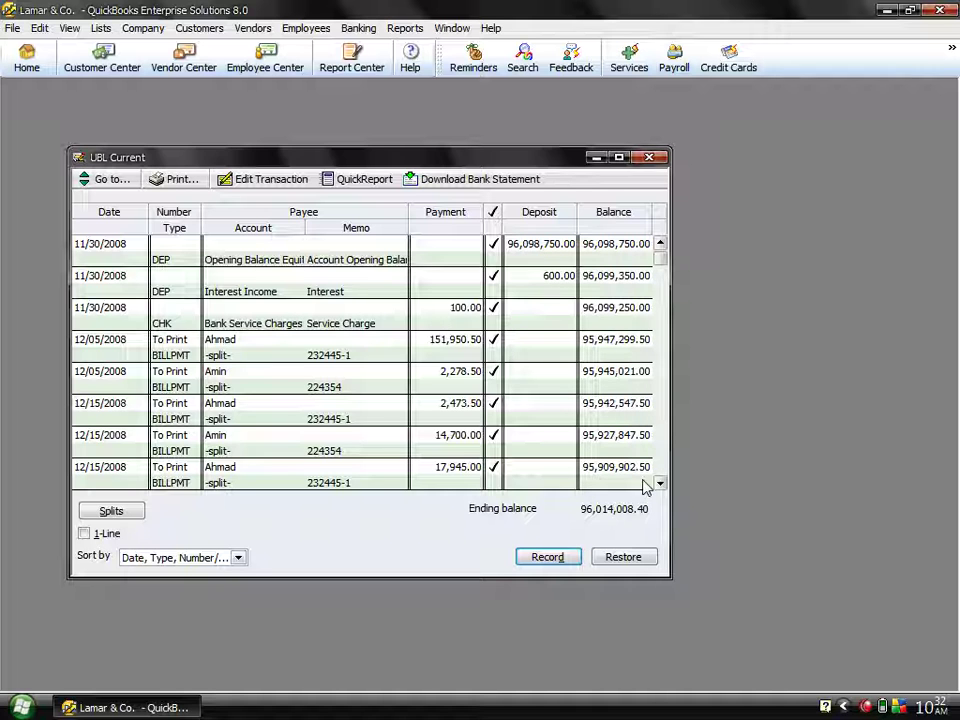
left_click(358, 178)
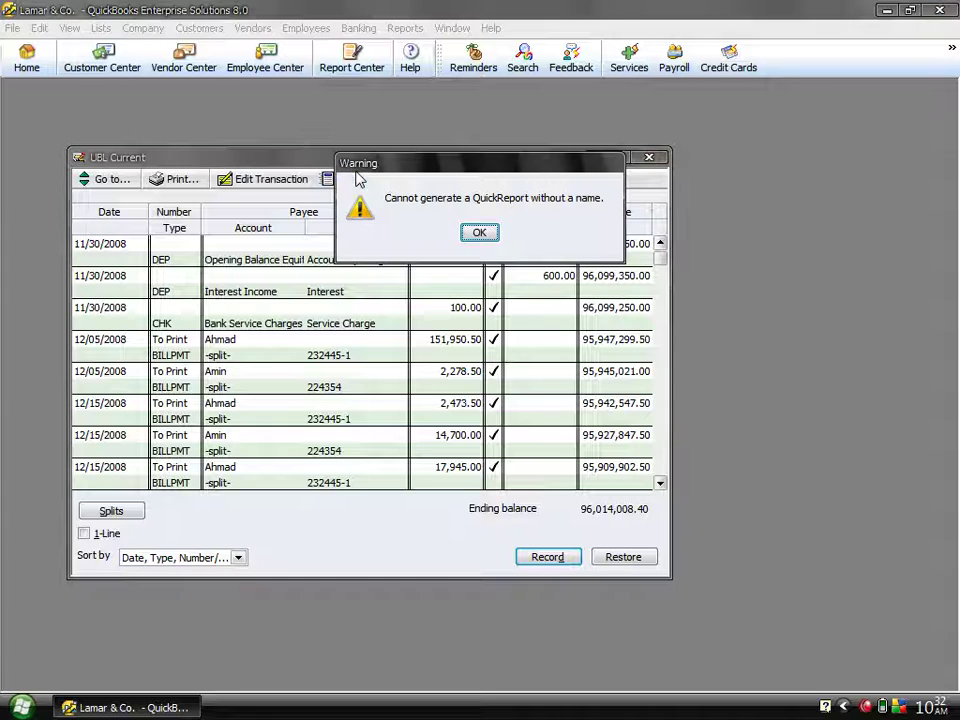
left_click(479, 233)
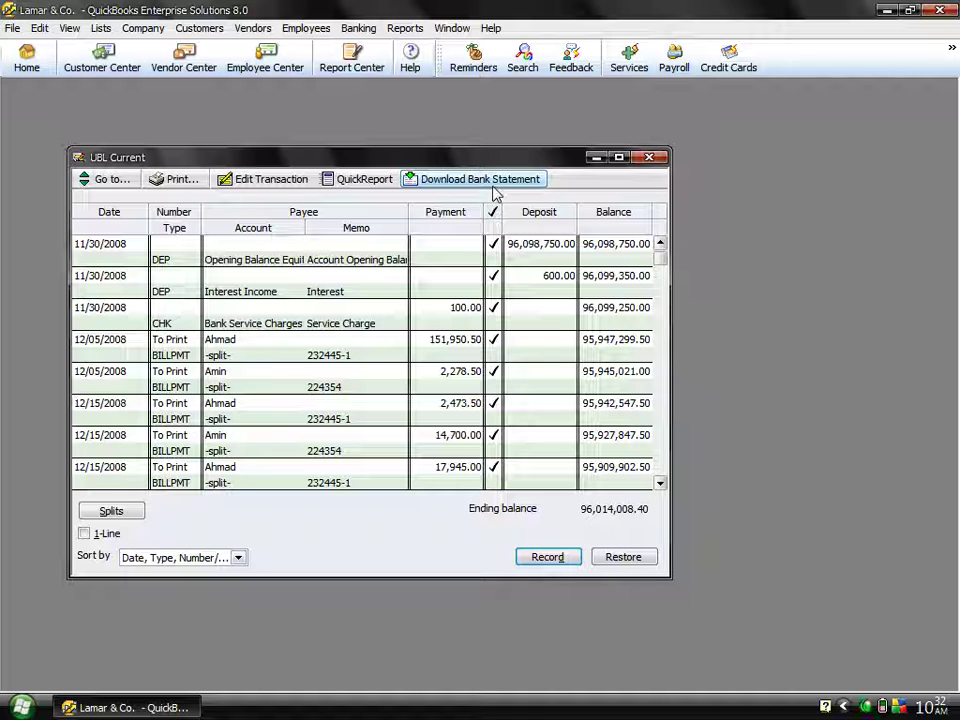
- Open the 12/05/2008 bill payment for 151,950.50 from the register to inspect its check, and close both the payment and the register
left_click(176, 347)
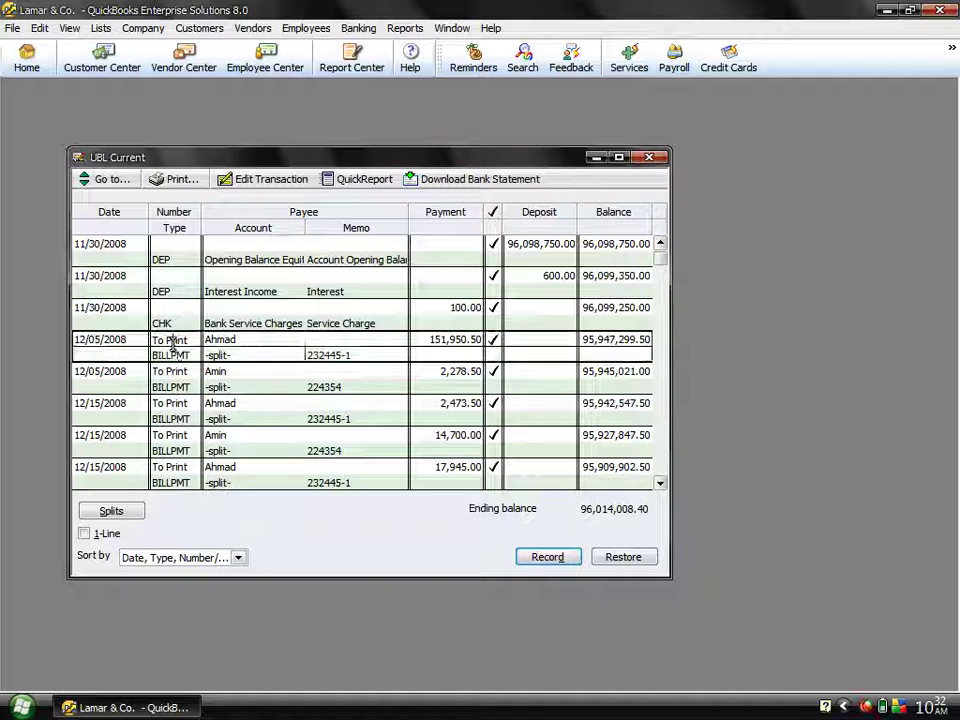
left_click(271, 186)
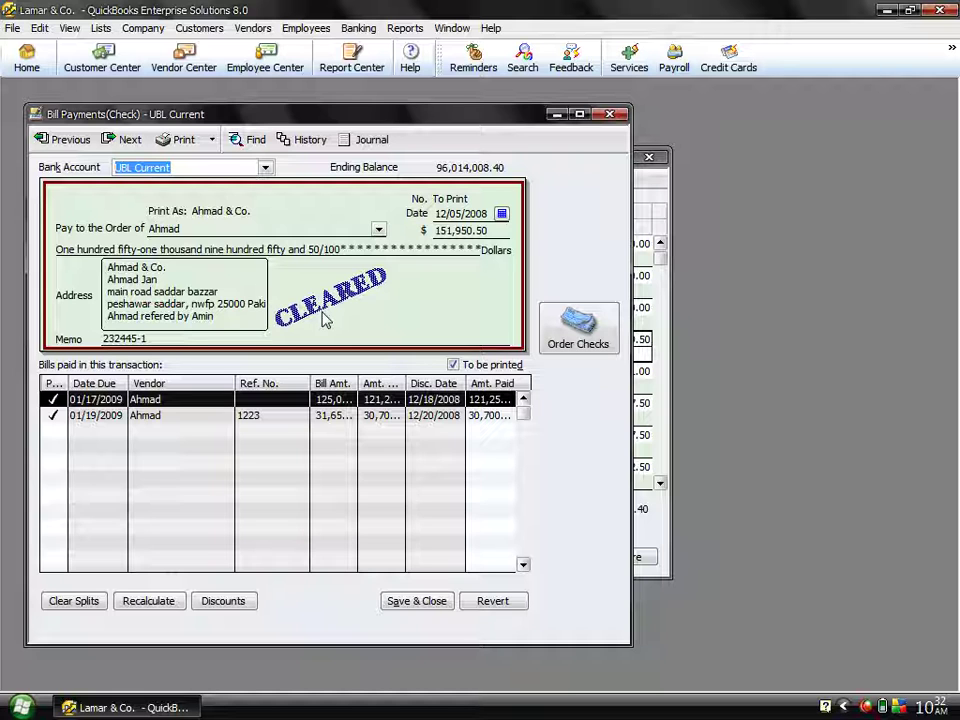
left_click(609, 117)
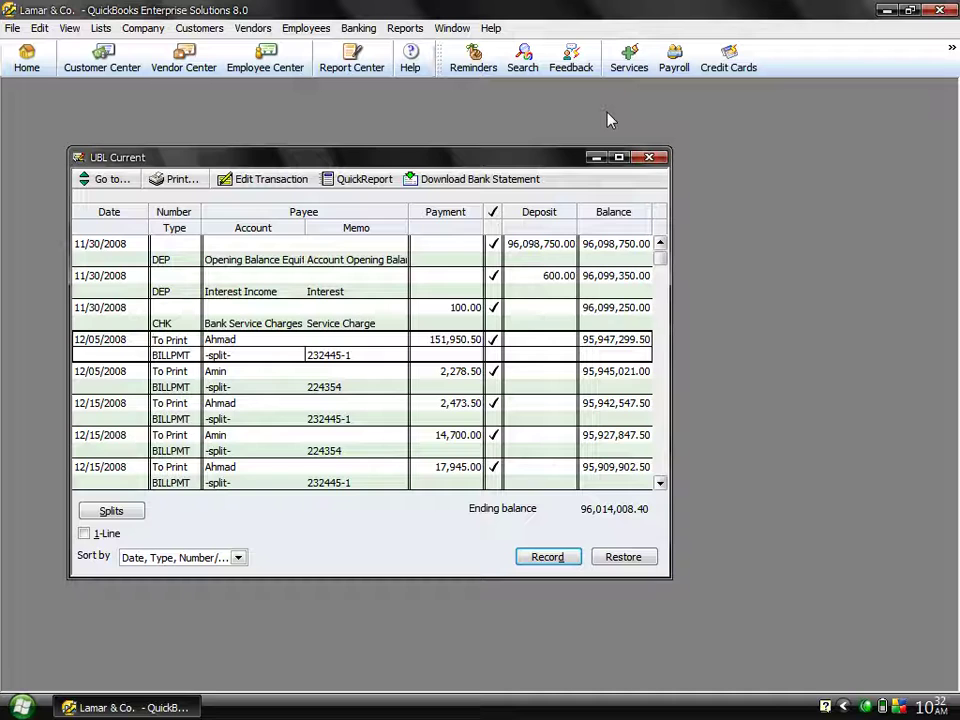
left_click(651, 157)
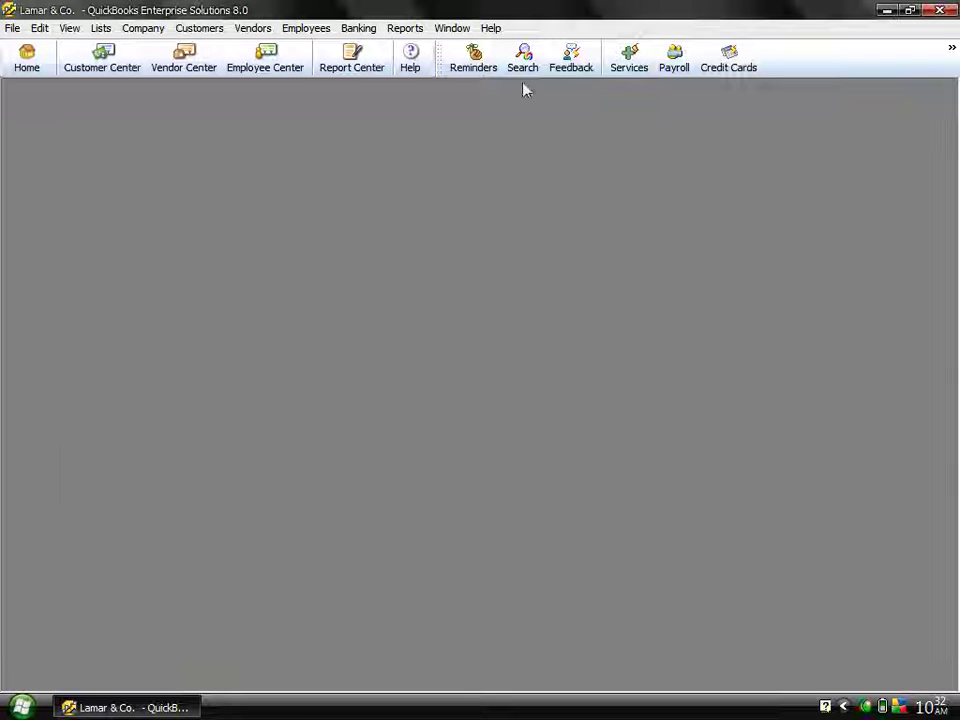
- Start a funds transfer with UBL Current as the source account and Cash on Hand as the destination
left_click(360, 30)
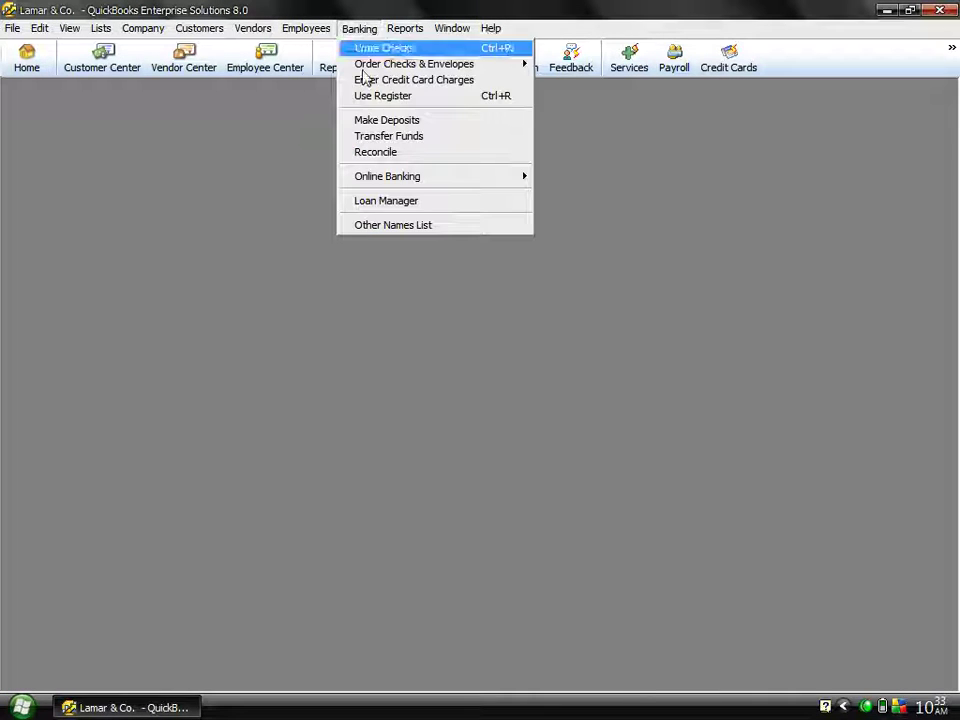
left_click(369, 138)
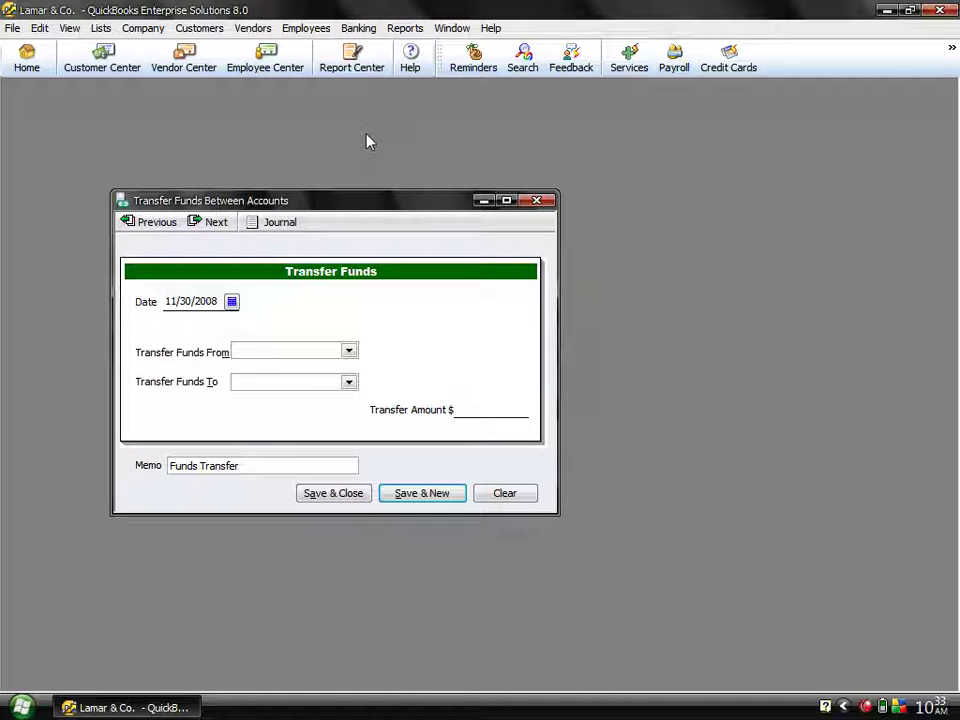
left_click_drag(294, 204, 380, 110)
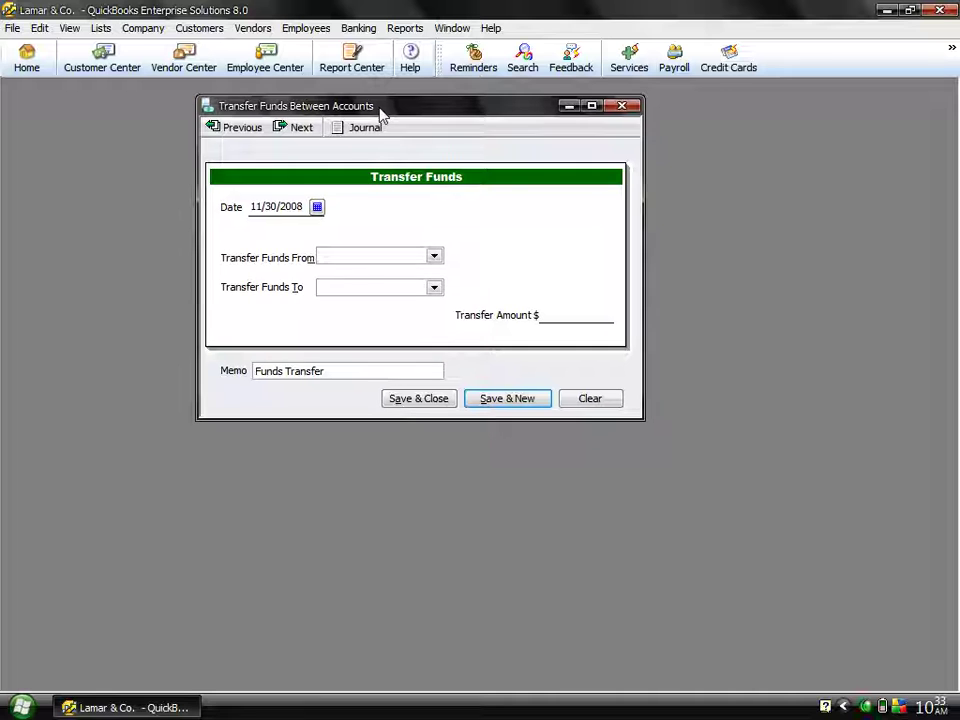
left_click(435, 258)
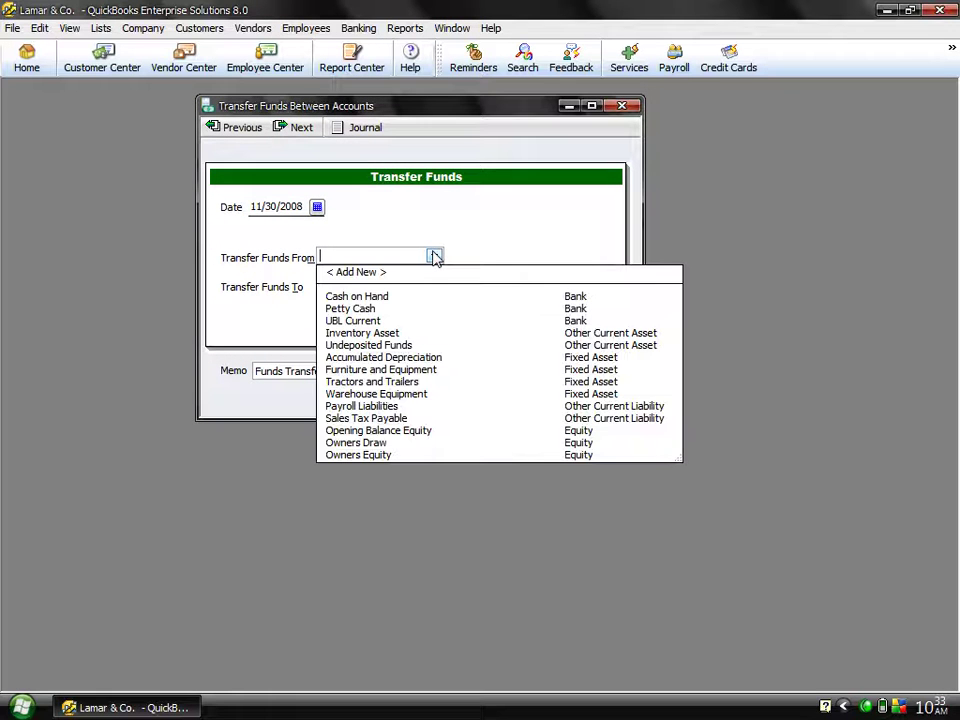
left_click(345, 321)
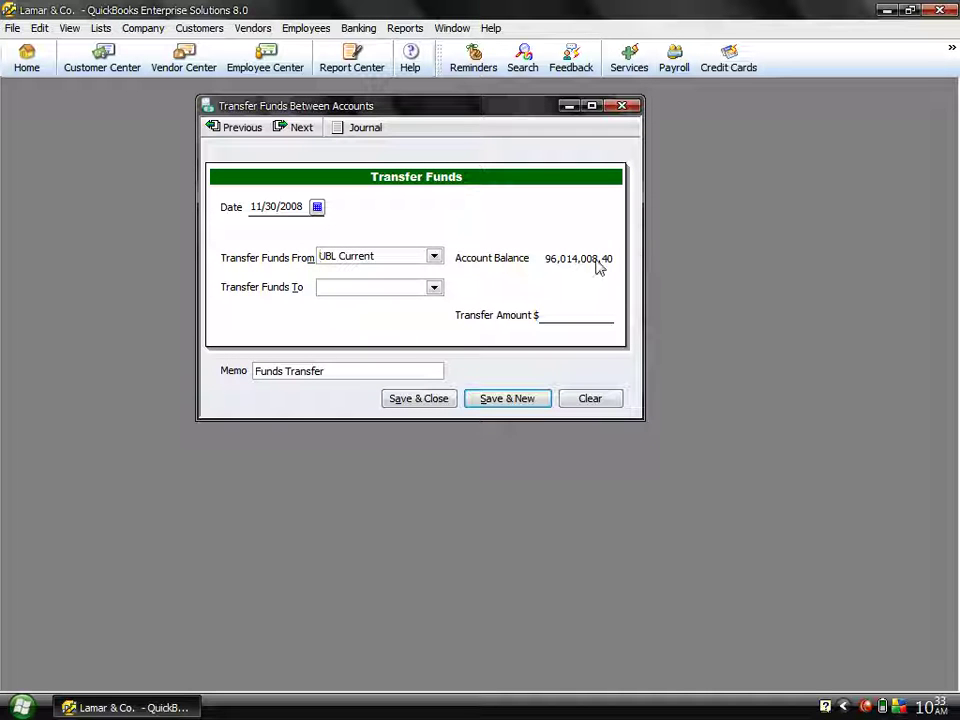
left_click(435, 290)
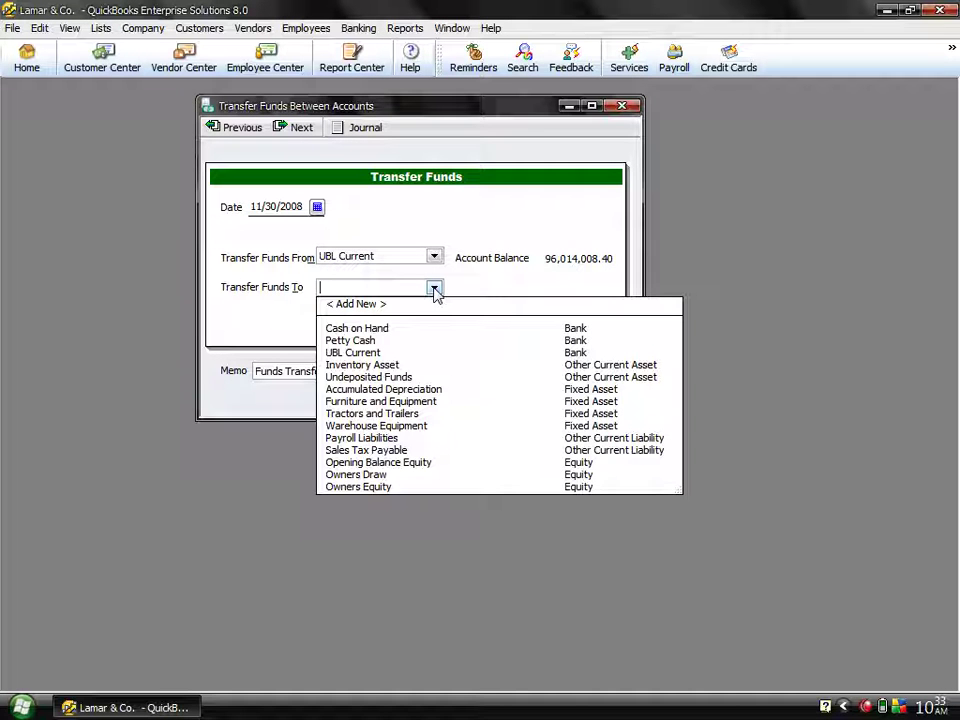
left_click(355, 330)
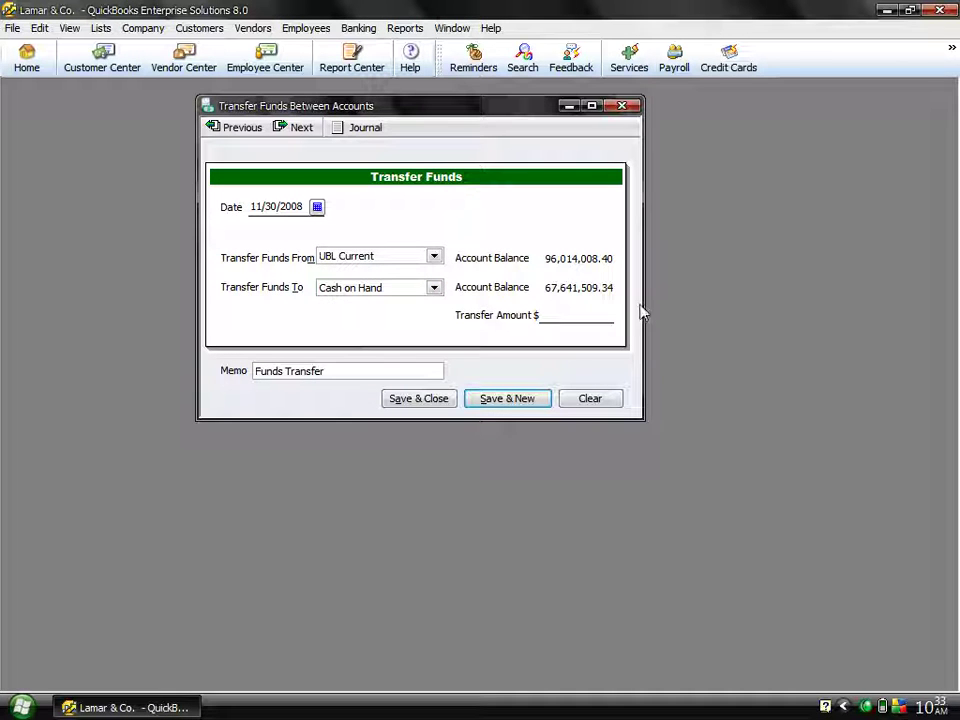
- Set the transfer amount to 245600, save the transfer, and close the transfer form
left_click(561, 315)
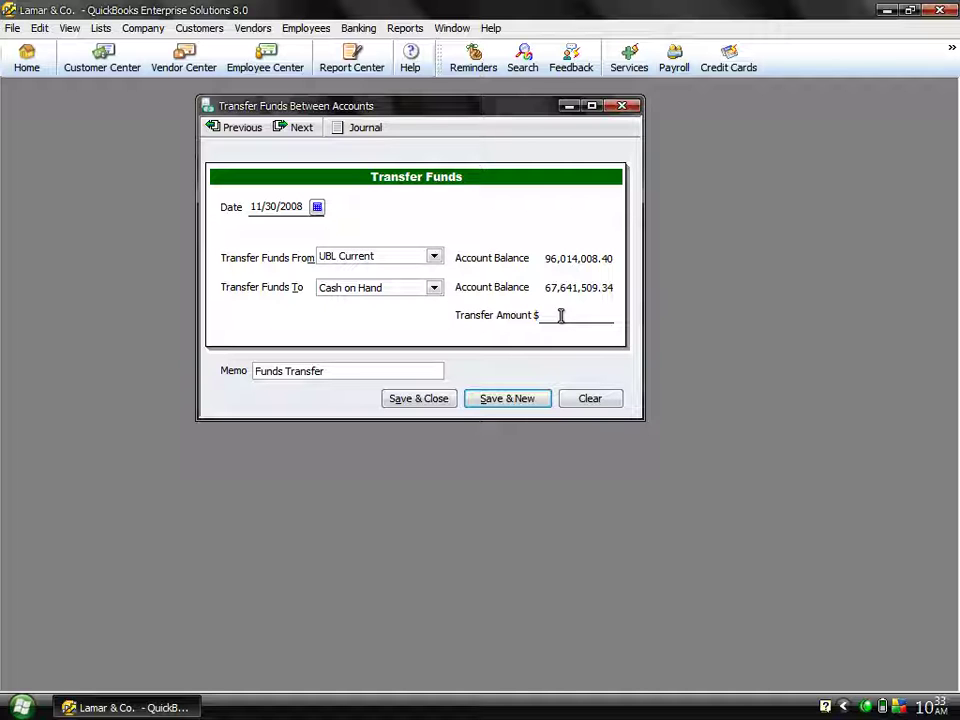
type("245600")
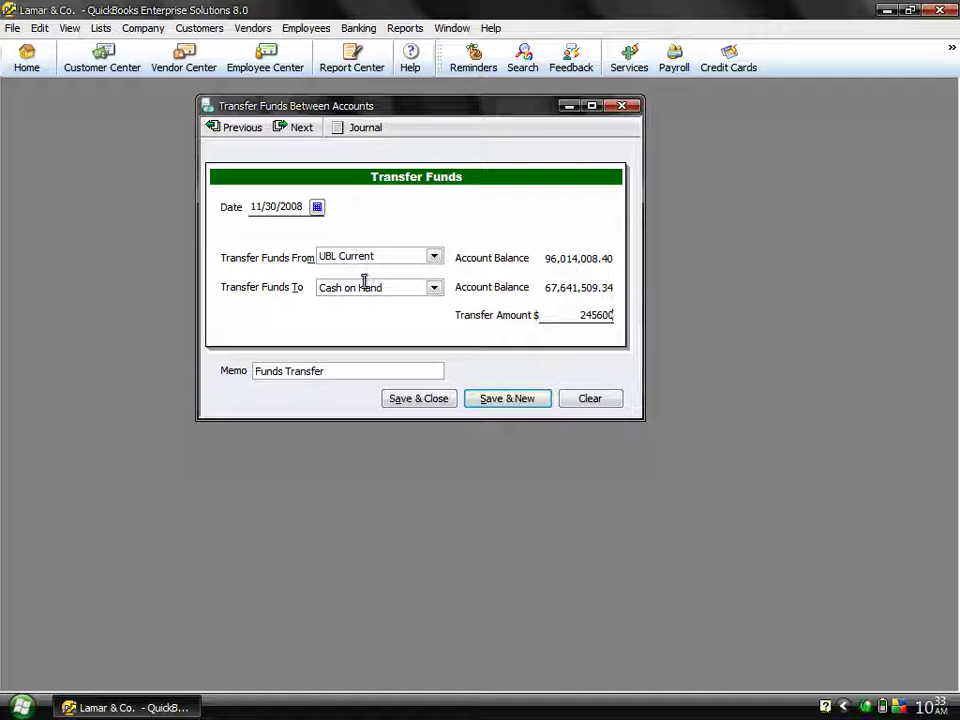
left_click(508, 400)
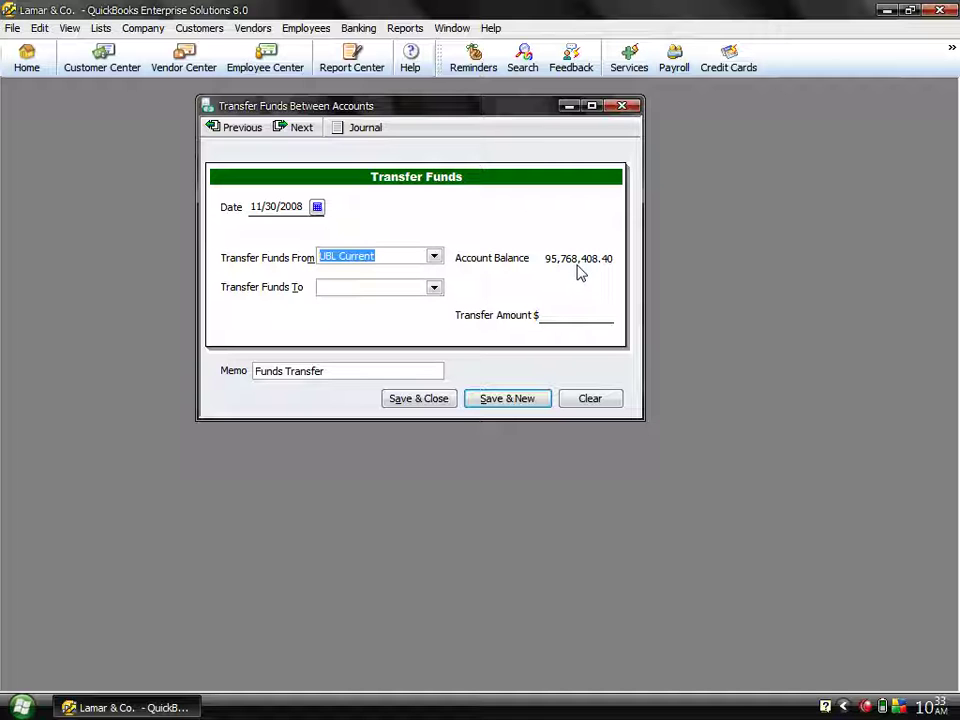
left_click(628, 110)
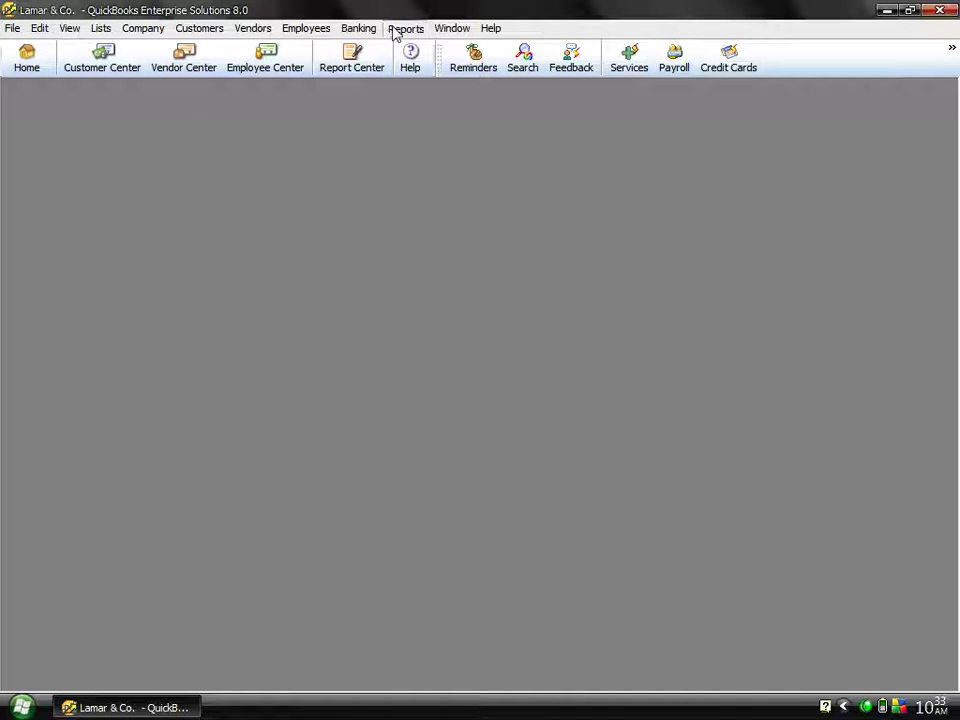
- Open the Trial Balance report, drill into the Cash on Hand balance to check the transfer entry, and close the transaction detail
left_click(397, 30)
mouse_move(605, 285)
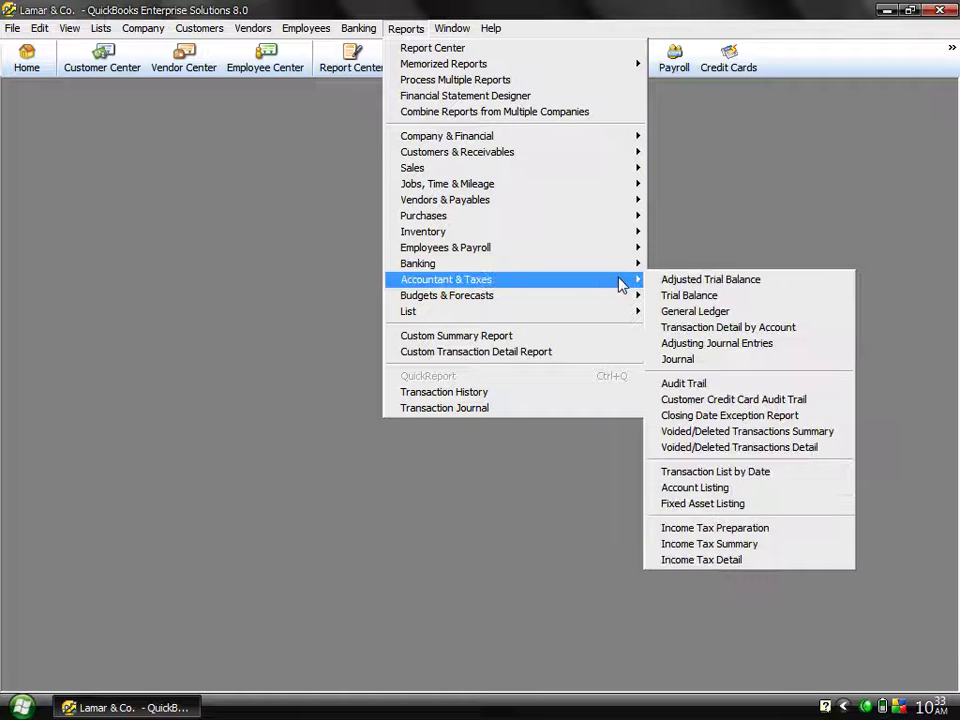
left_click(688, 296)
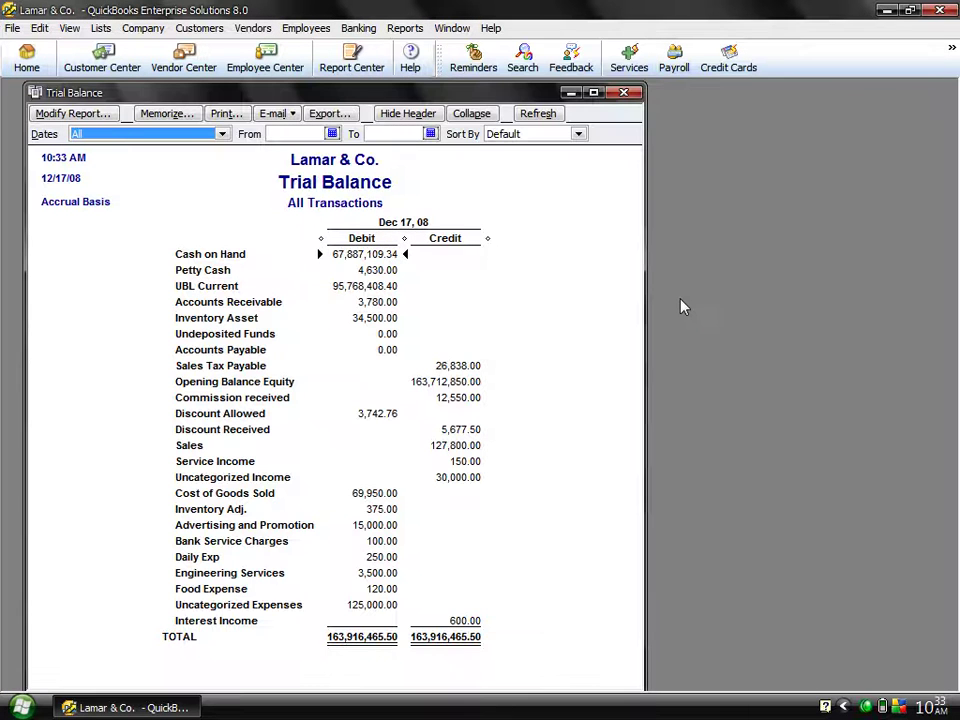
double_click(384, 254)
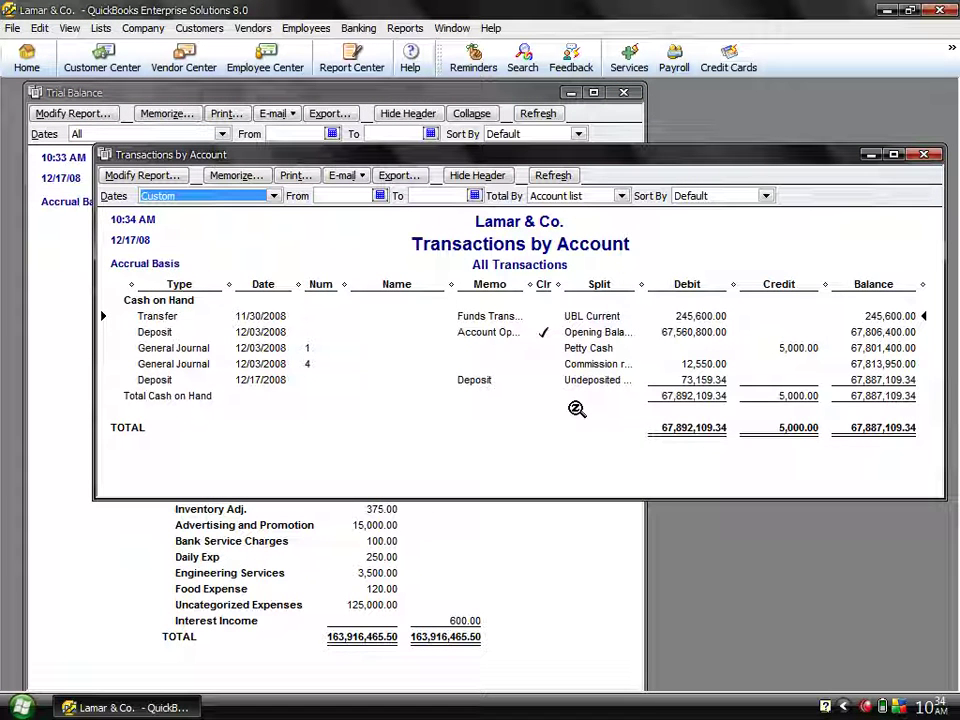
left_click(667, 315)
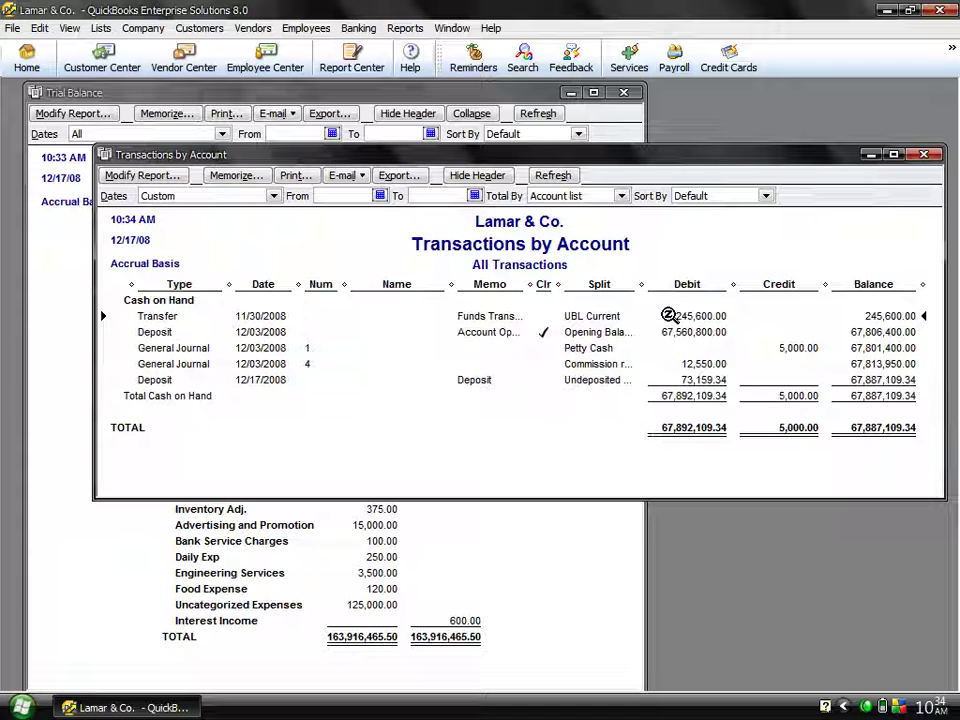
left_click(924, 155)
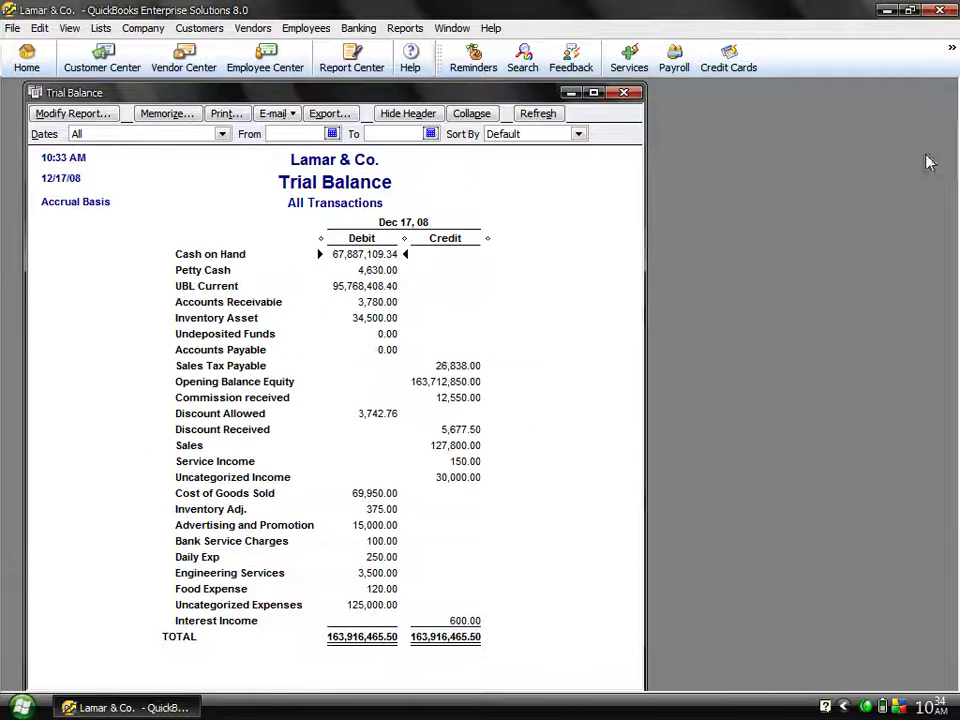
- Drill into the UBL Current balance to check the transfer's credit entry, and close both the detail and Trial Balance reports
double_click(355, 286)
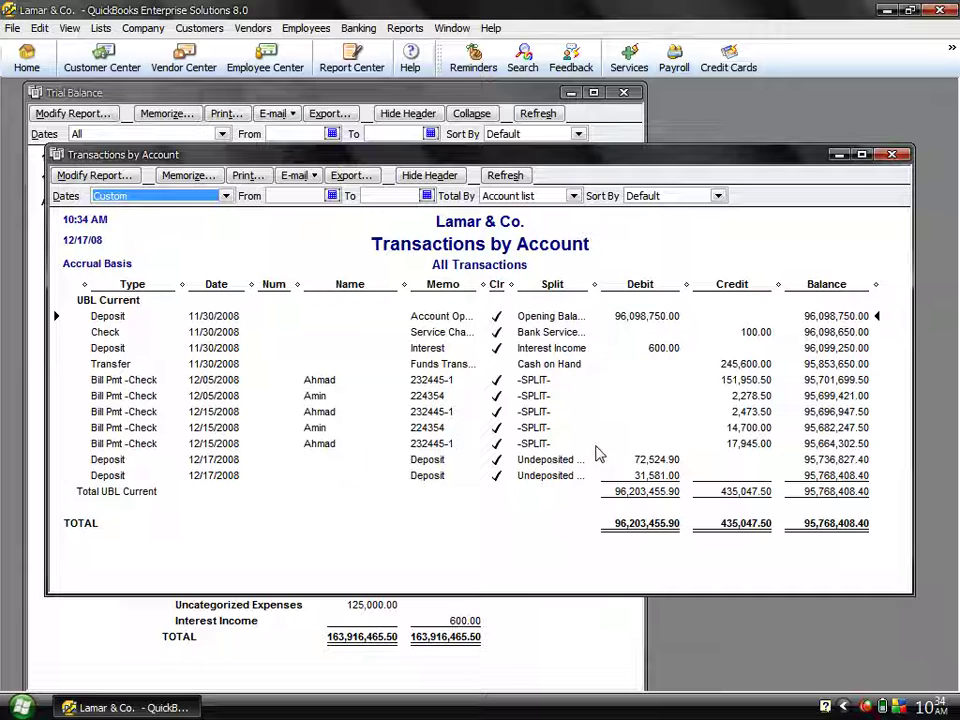
left_click(757, 366)
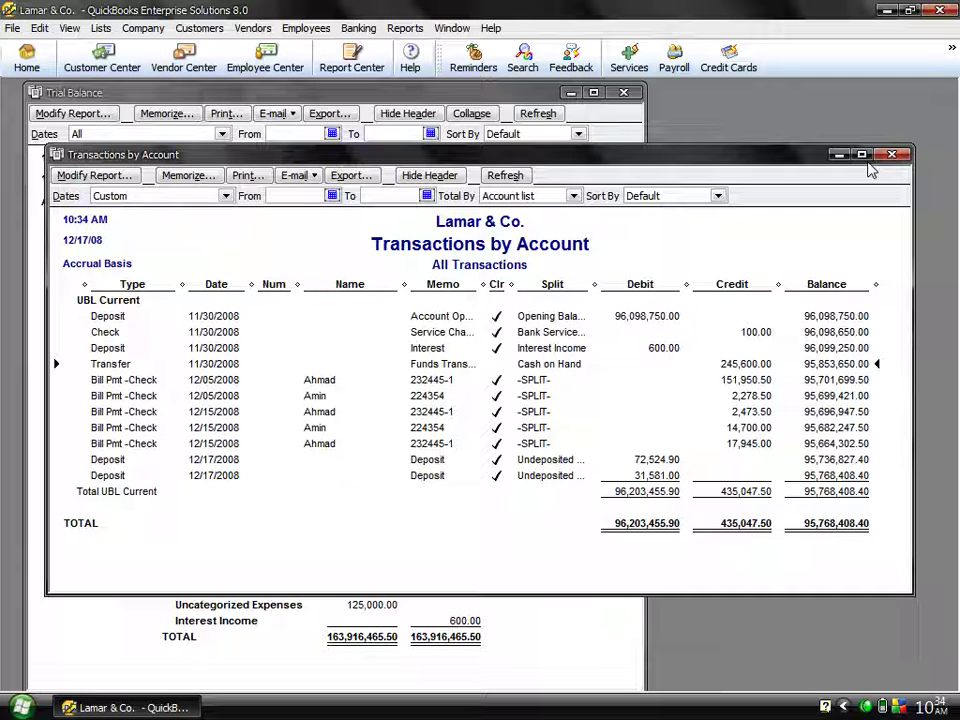
left_click(893, 155)
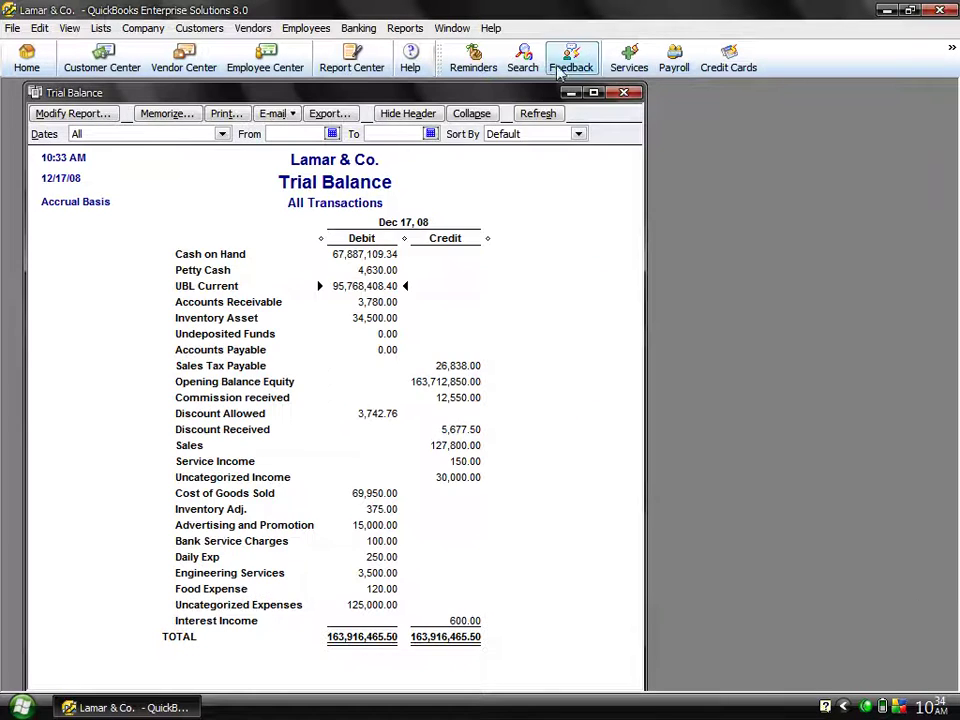
left_click(623, 94)
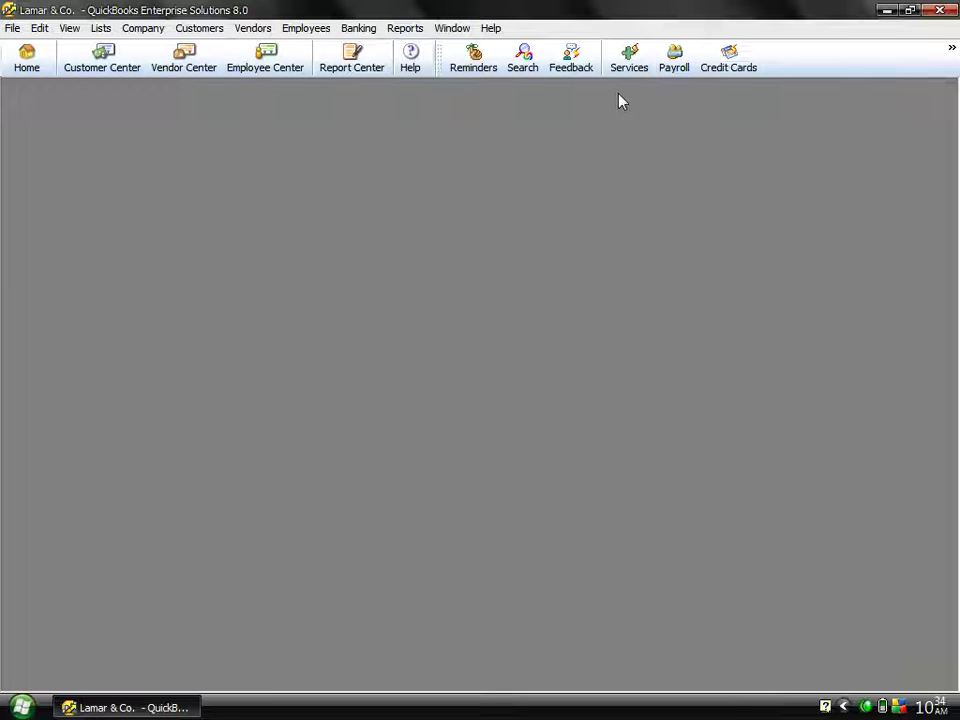
left_click(362, 32)
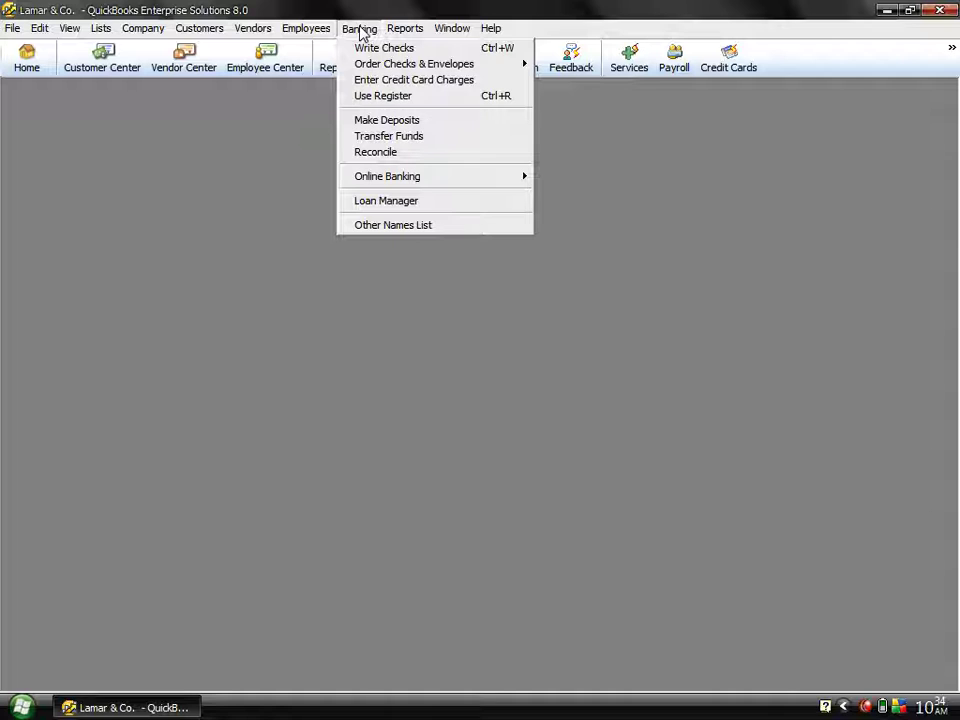
left_click(362, 30)
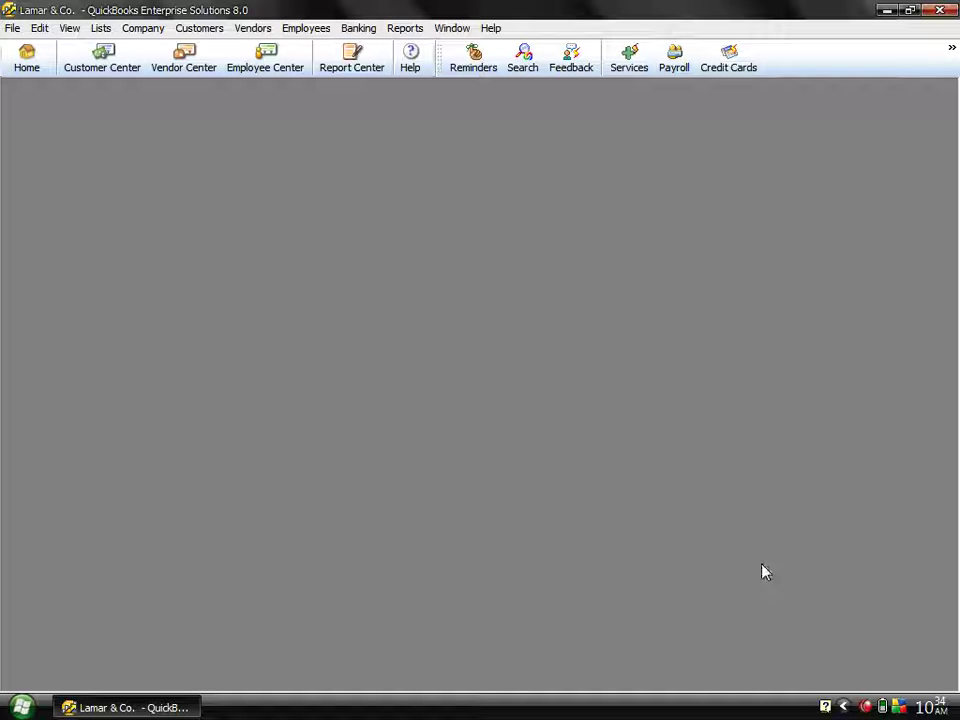
- Open the Trial Balance report and set its date range to All
left_click(404, 30)
mouse_move(606, 284)
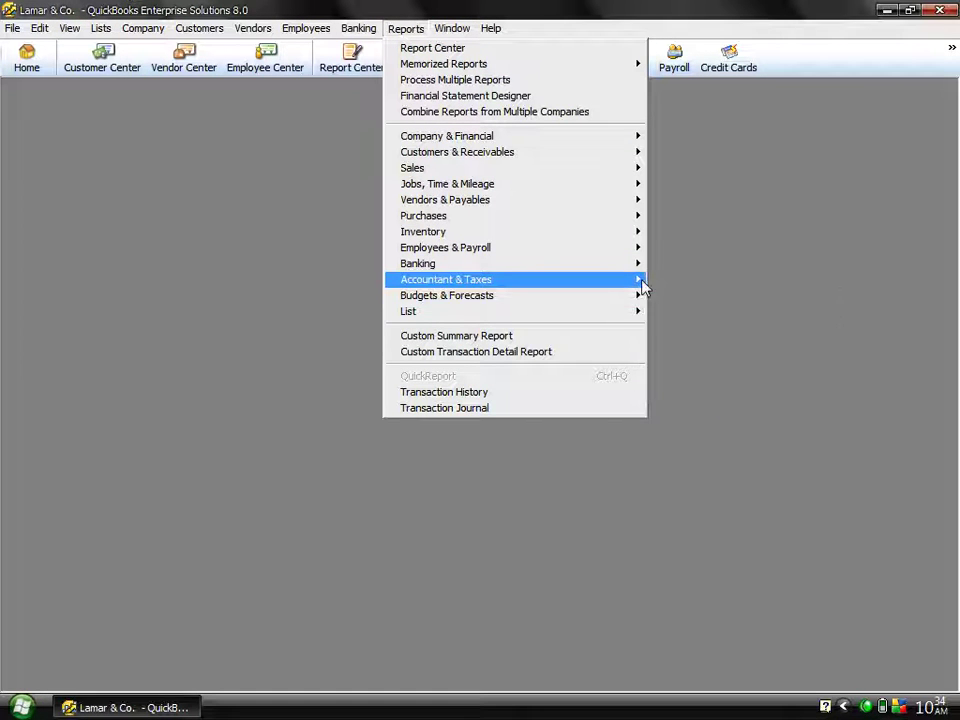
left_click(688, 296)
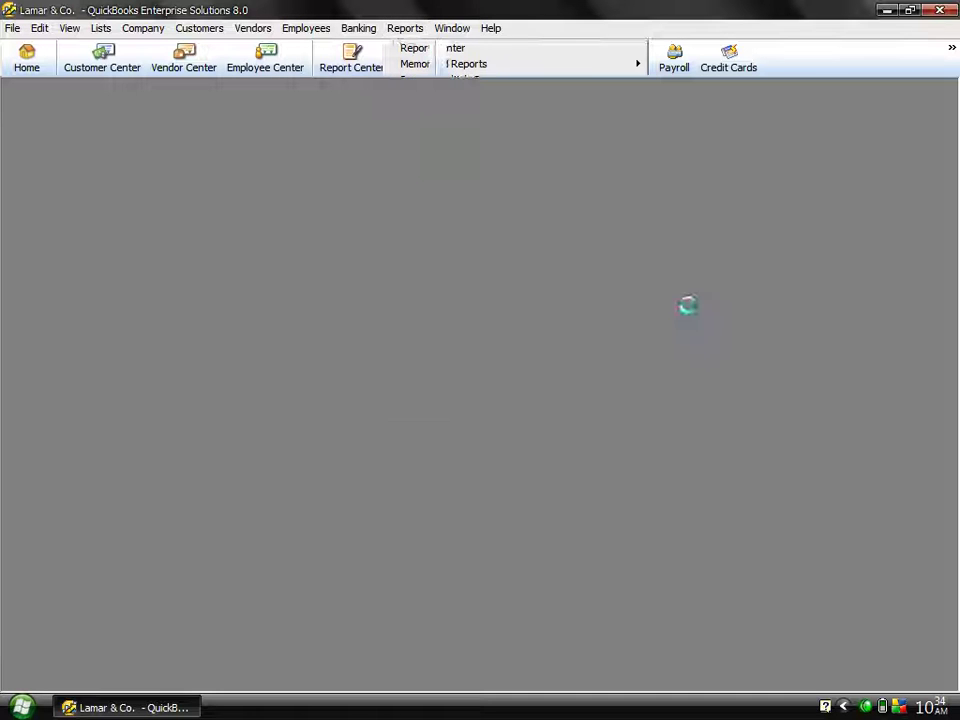
key("a")
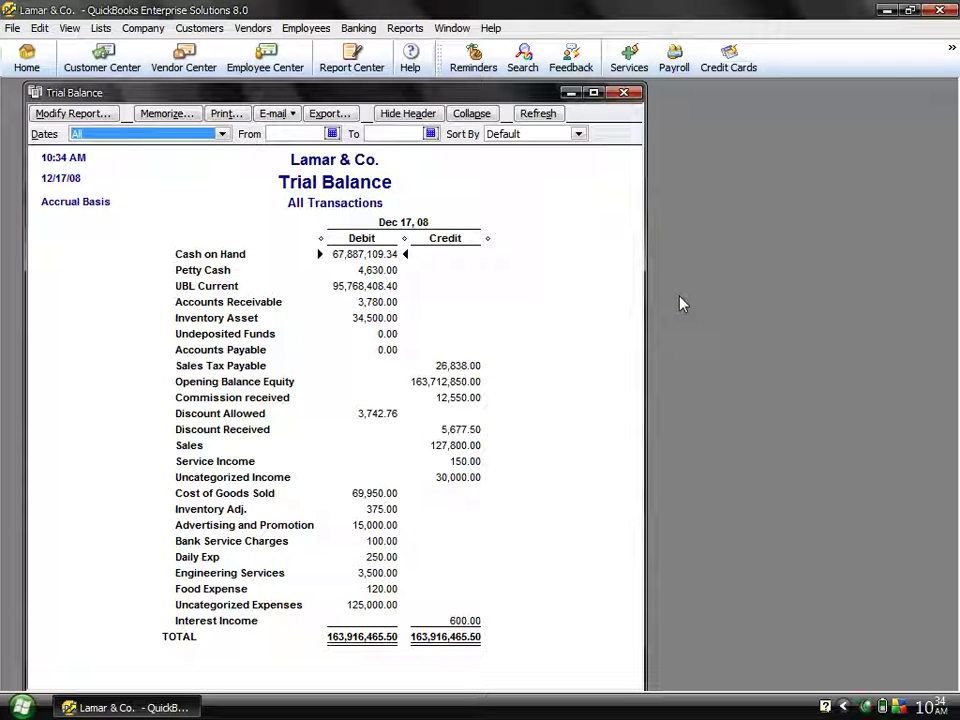
- Export the Trial Balance report to a new Excel workbook, and close the workbook without saving
left_click(328, 115)
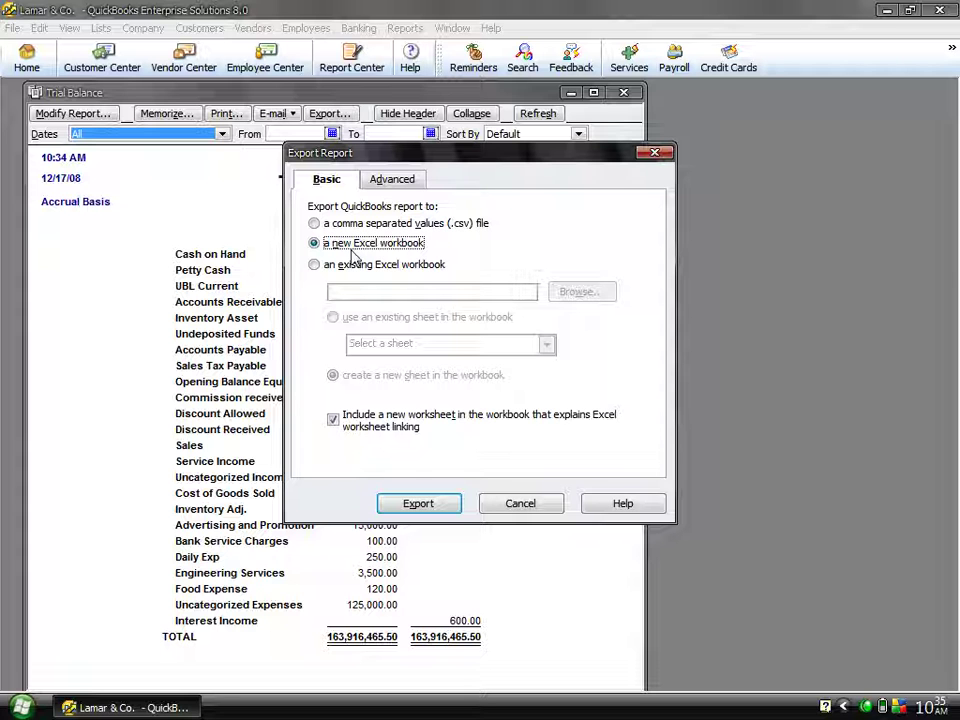
left_click(408, 503)
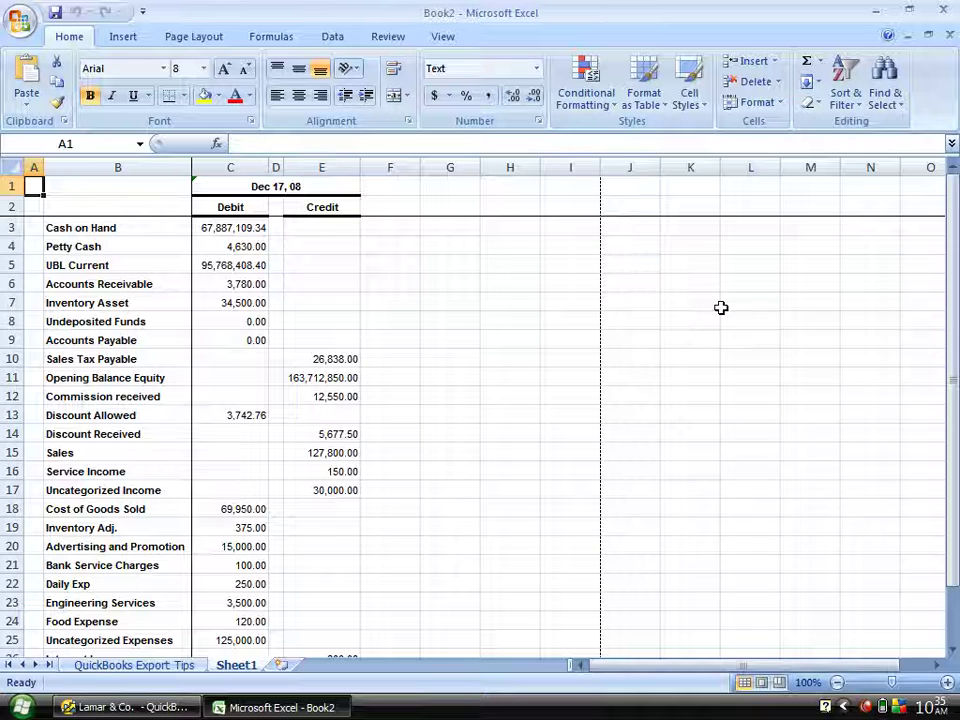
left_click(945, 13)
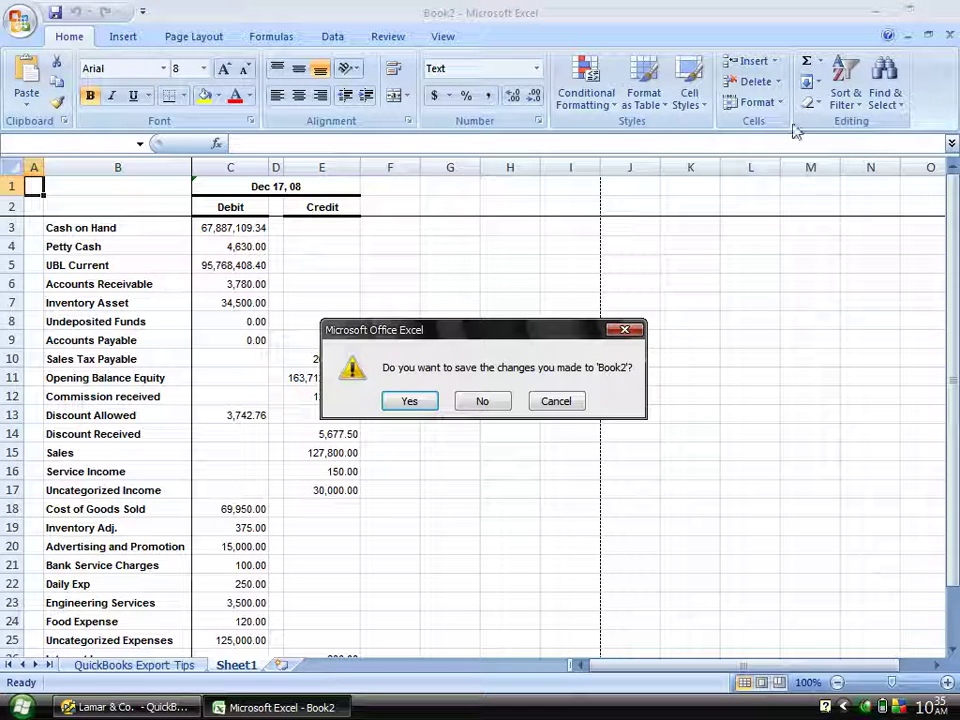
left_click(483, 401)
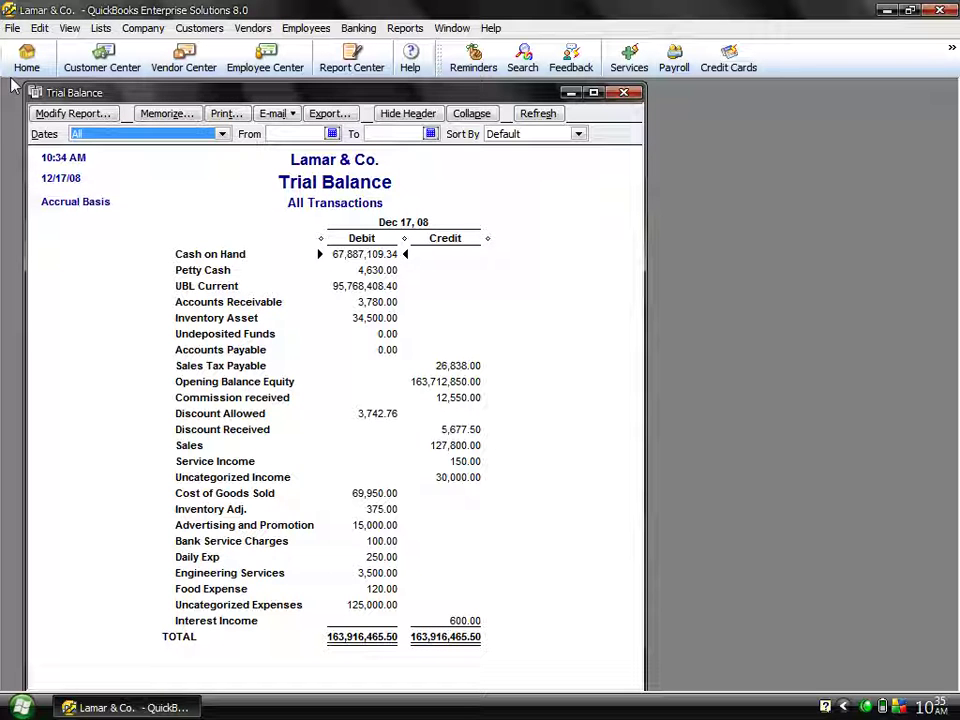
- Bring up the company file's export utilities for lists, addresses and timer lists
left_click(10, 28)
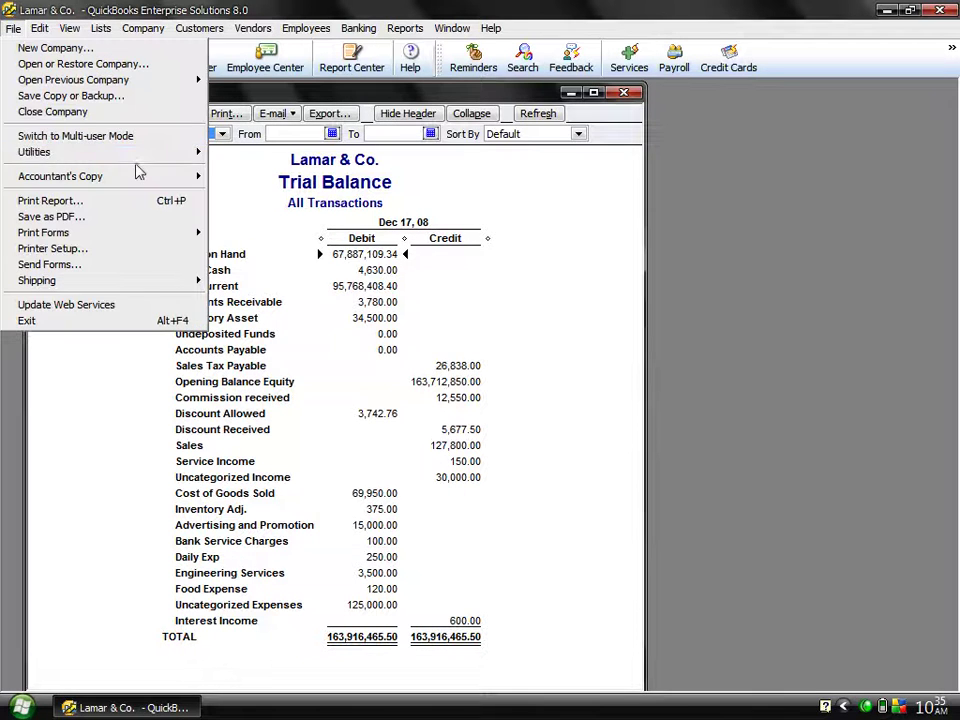
mouse_move(145, 165)
mouse_move(257, 167)
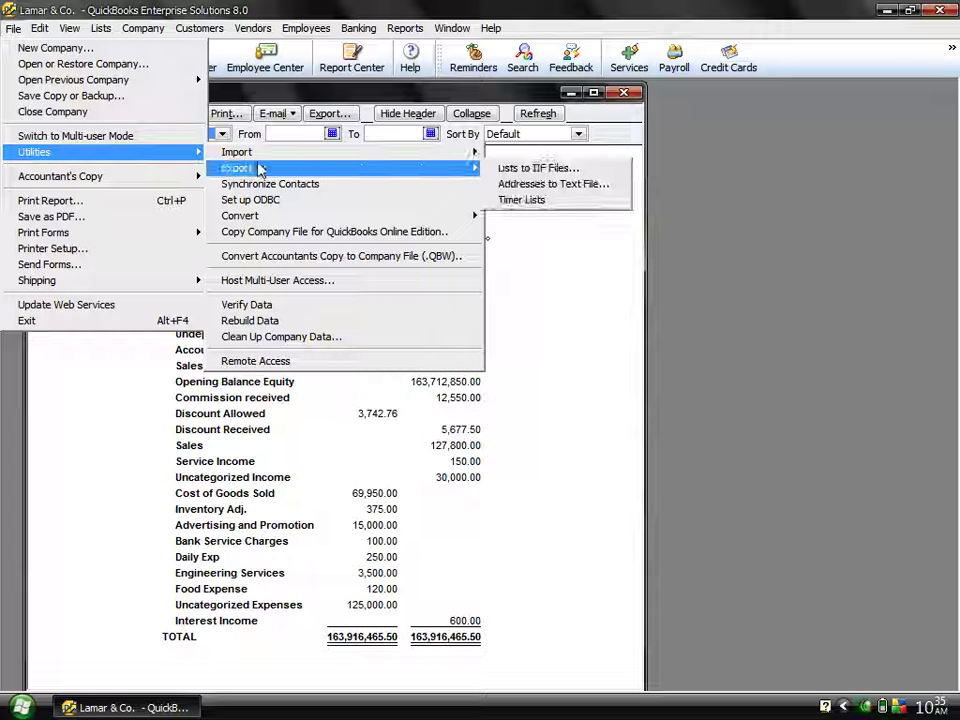